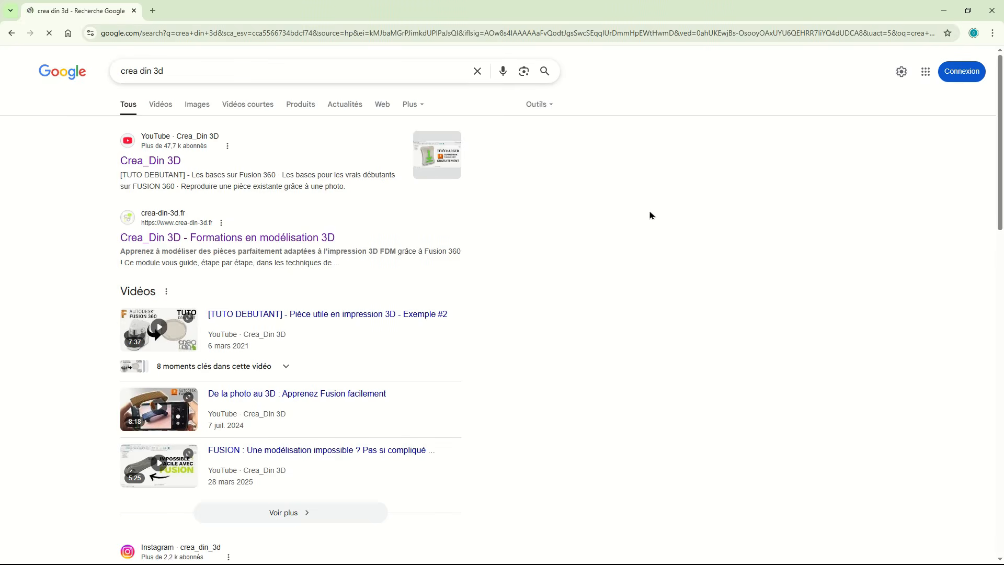
# - Look through the Meshy home page, covering its 3D generation features, community creations and supported export formats
pyautogui.scroll(-2, 654, 213)
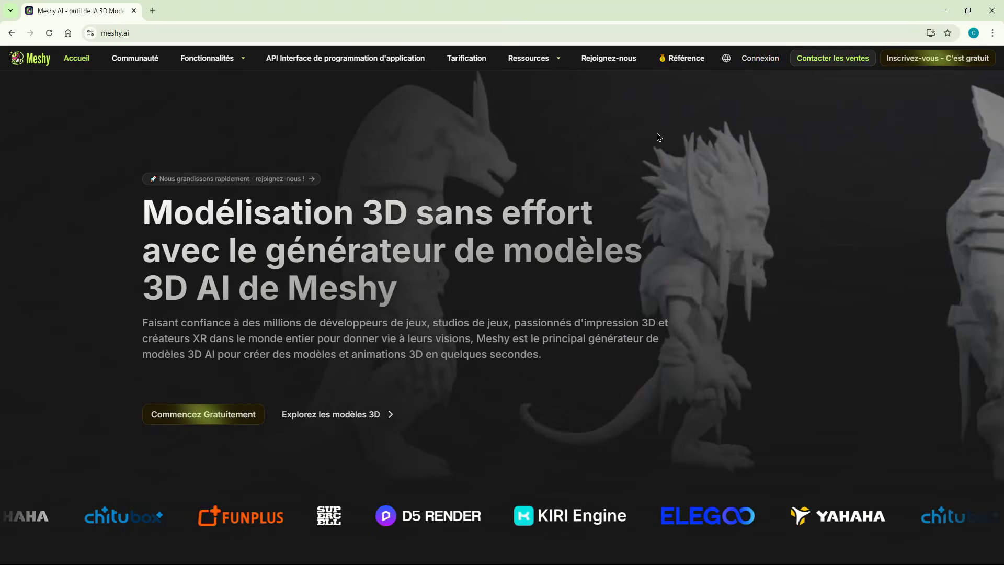
pyautogui.scroll(-2, 658, 138)
pyautogui.scroll(-5, 658, 138)
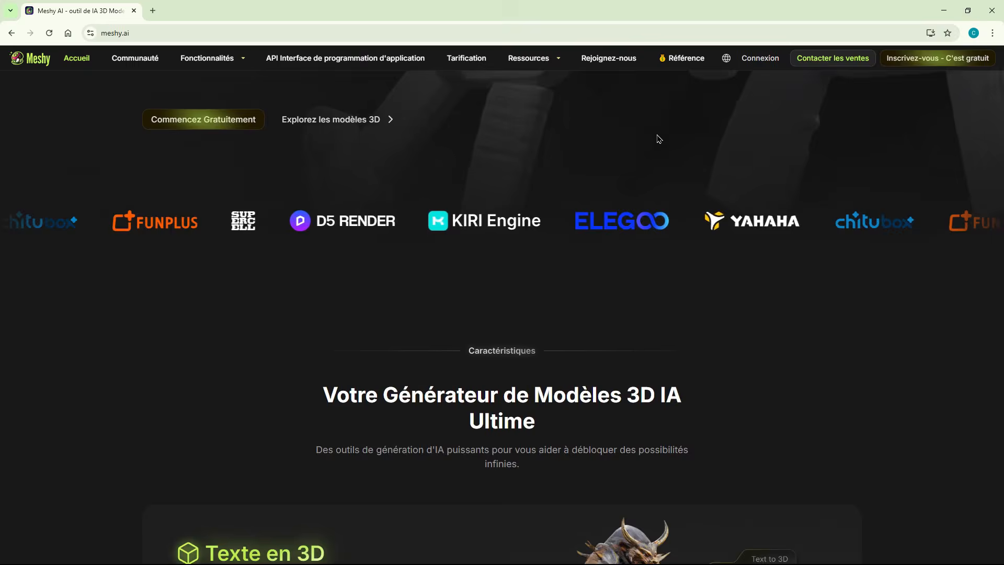
pyautogui.scroll(-3, 658, 139)
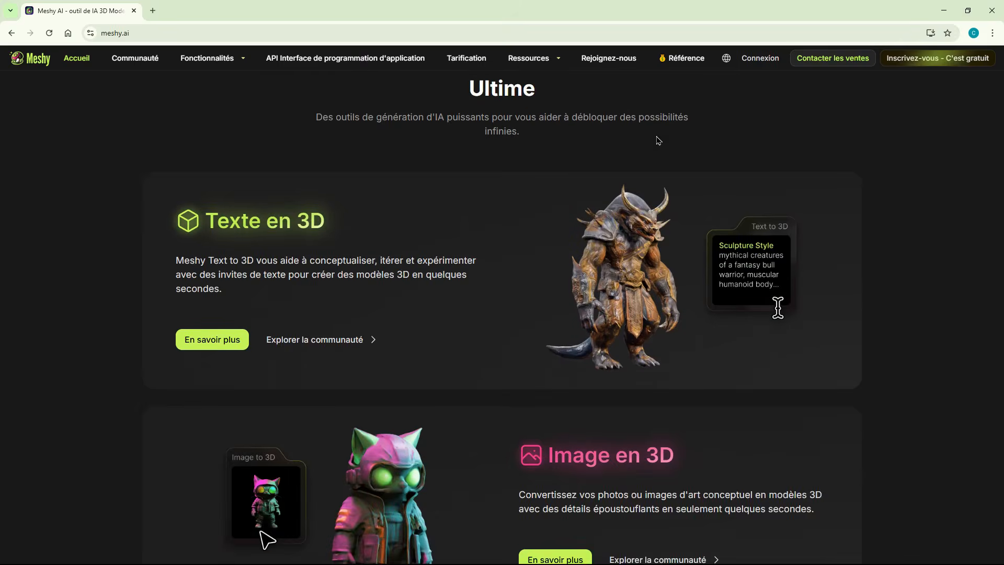
pyautogui.scroll(-4, 658, 140)
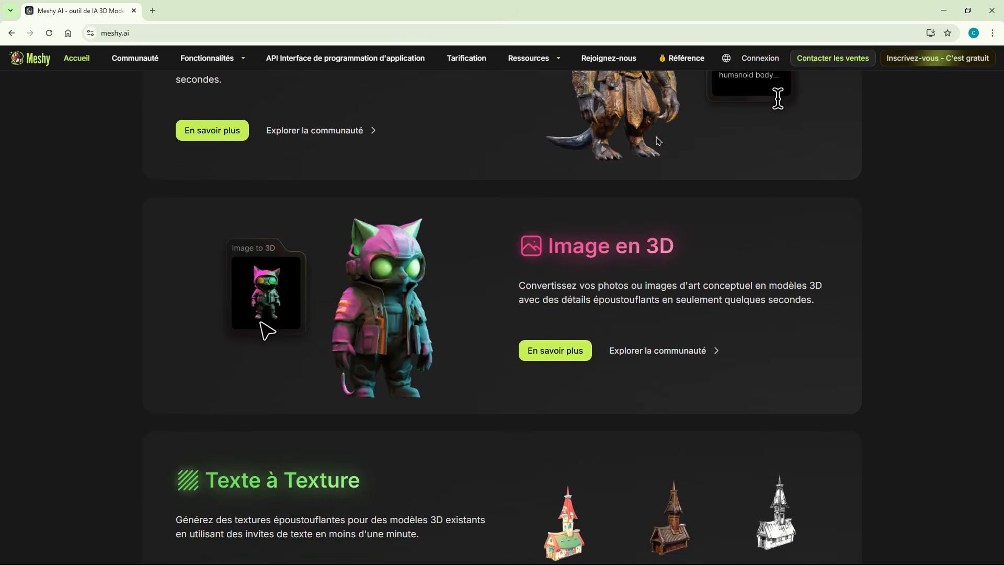
pyautogui.scroll(-8, 658, 141)
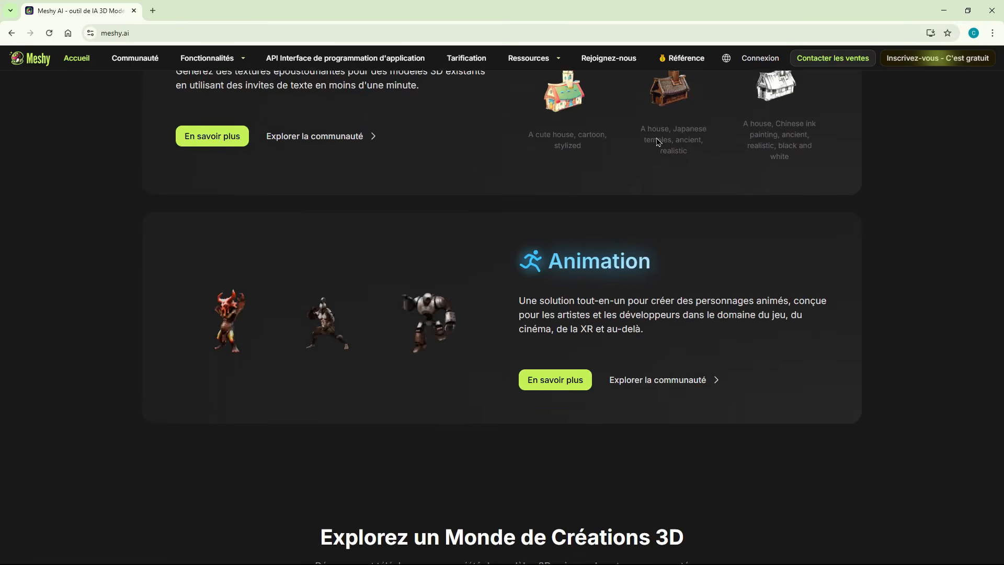
pyautogui.scroll(-5, 658, 141)
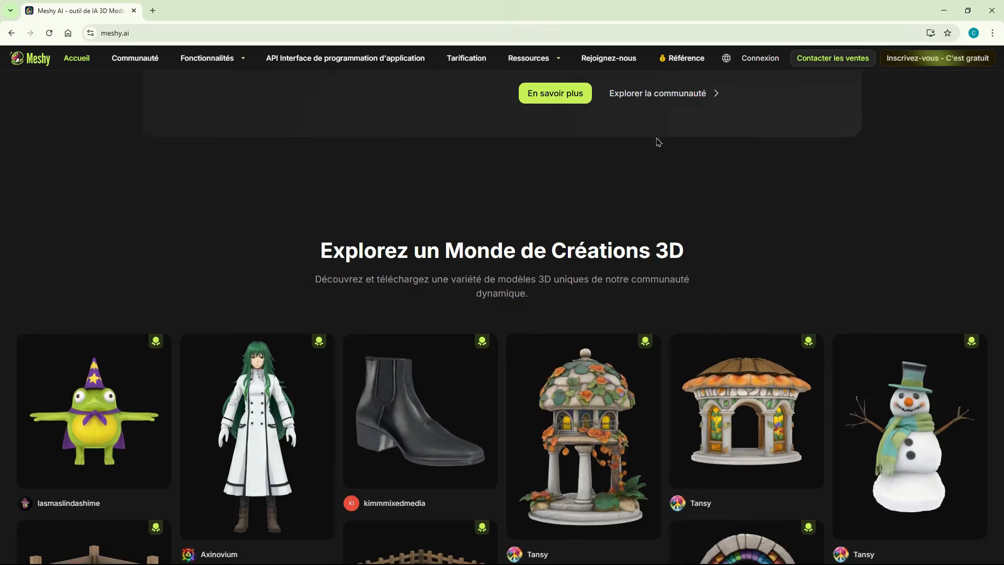
pyautogui.scroll(-9, 658, 142)
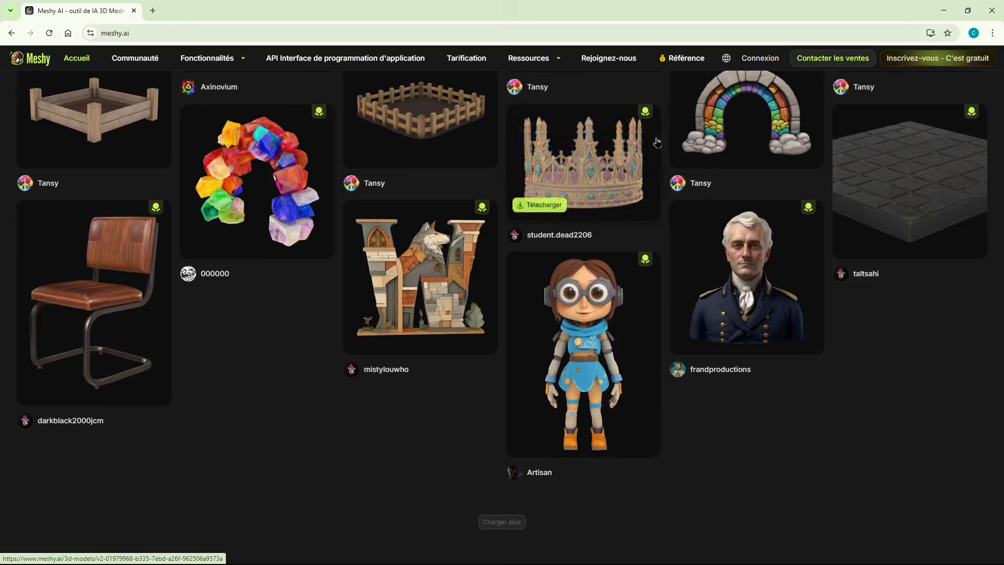
pyautogui.scroll(-7, 657, 142)
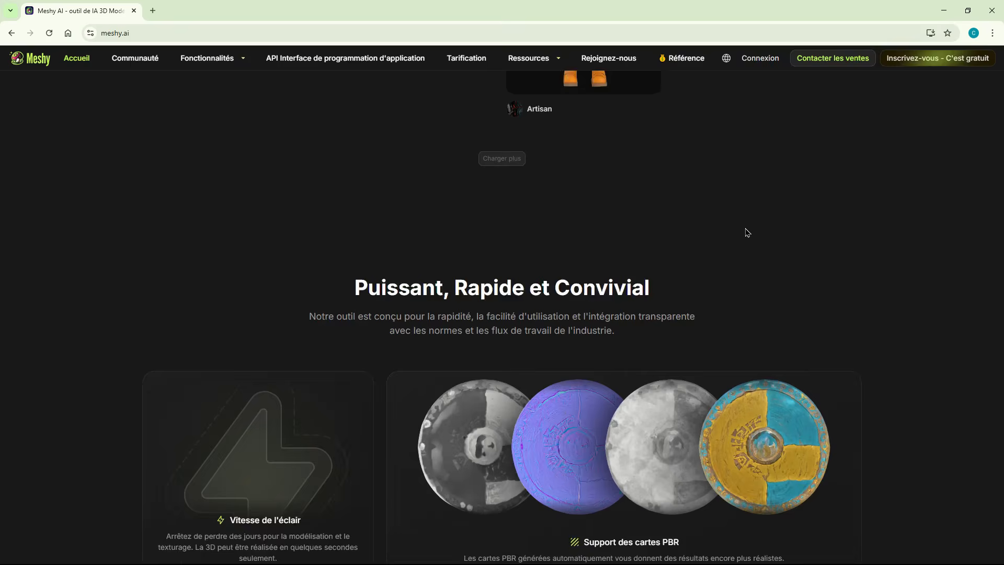
pyautogui.scroll(-6, 860, 222)
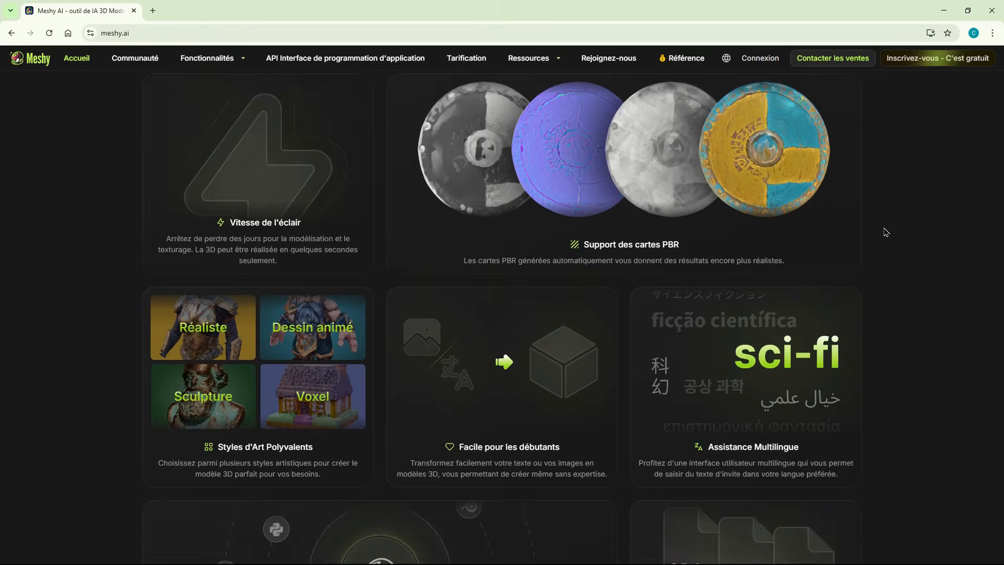
pyautogui.scroll(-4, 886, 232)
pyautogui.scroll(-1, 886, 231)
pyautogui.scroll(10, 886, 231)
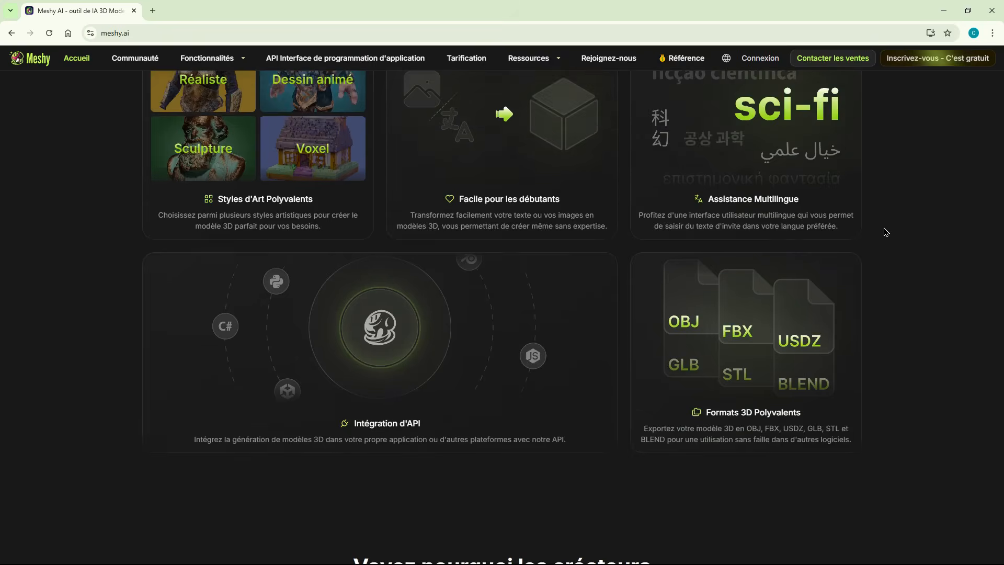
pyautogui.scroll(15, 886, 232)
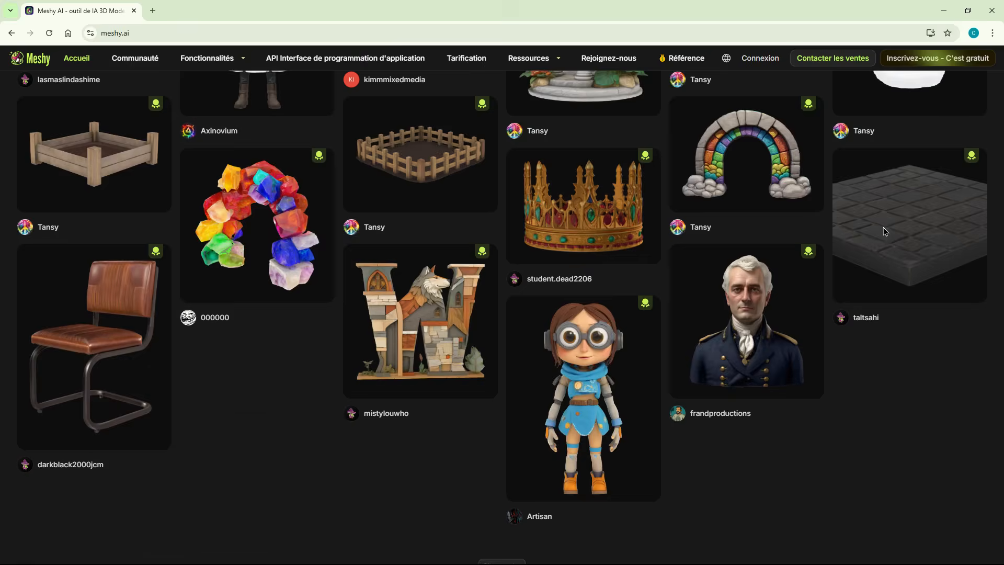
pyautogui.scroll(15, 884, 232)
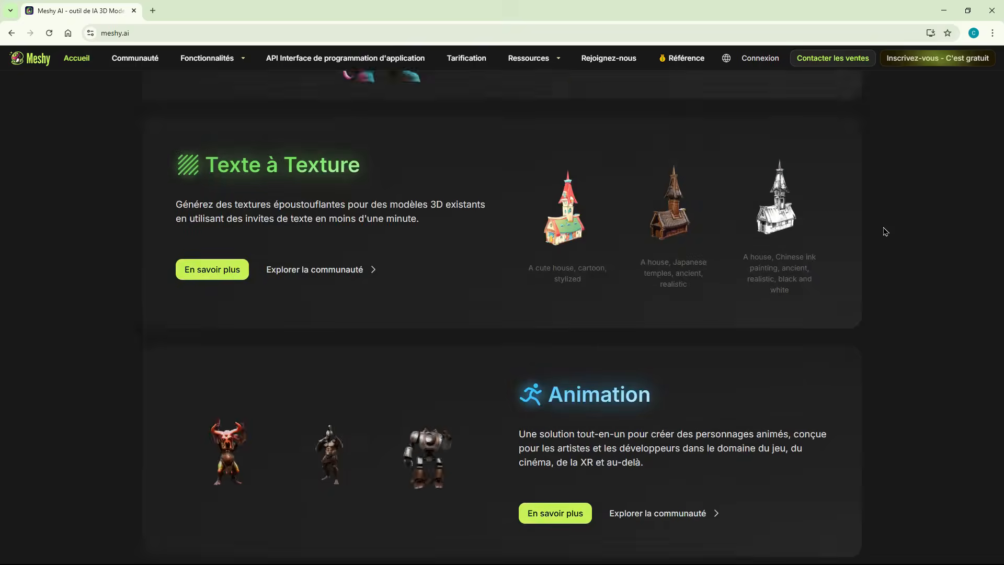
pyautogui.scroll(15, 883, 232)
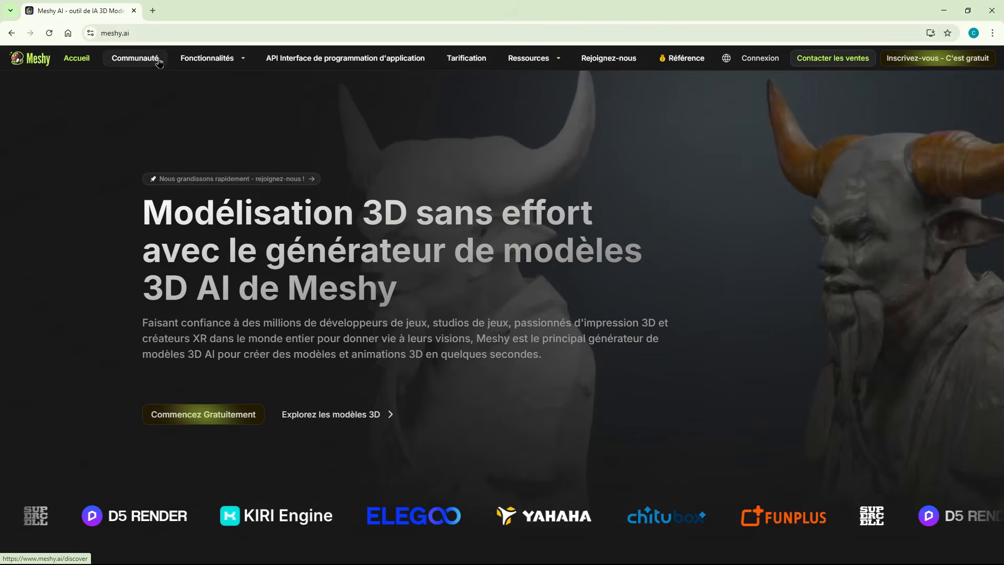
# - Open the Meshy community gallery, dismiss the sign-in prompt and browse the shared 3D models
pyautogui.click(146, 59)
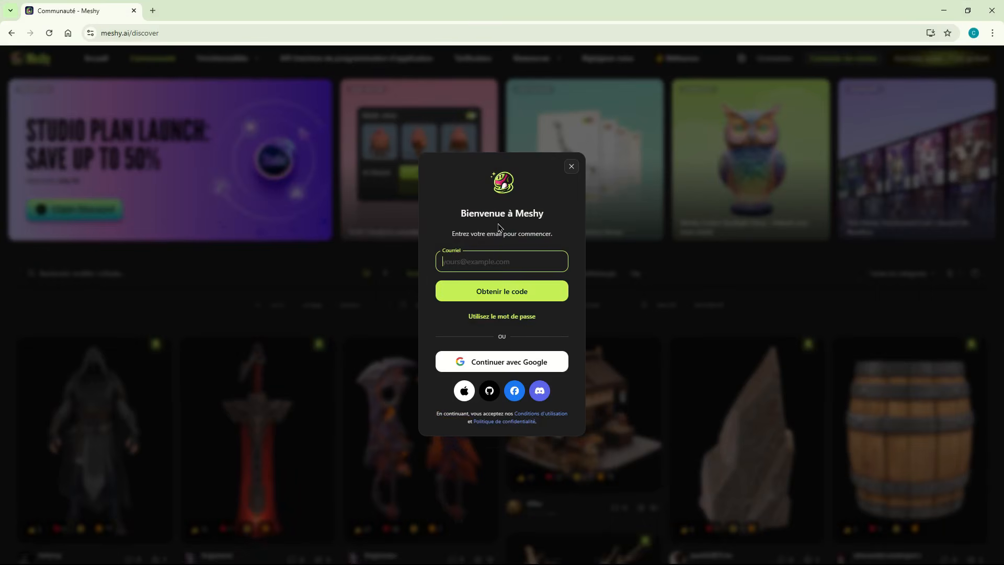
pyautogui.click(571, 166)
pyautogui.scroll(-10, 793, 298)
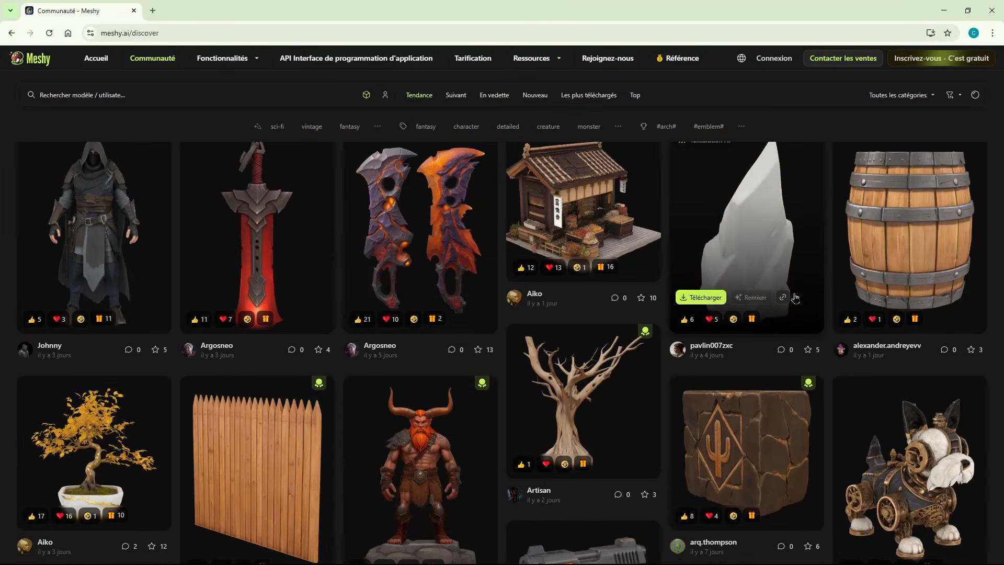
pyautogui.scroll(-5, 793, 298)
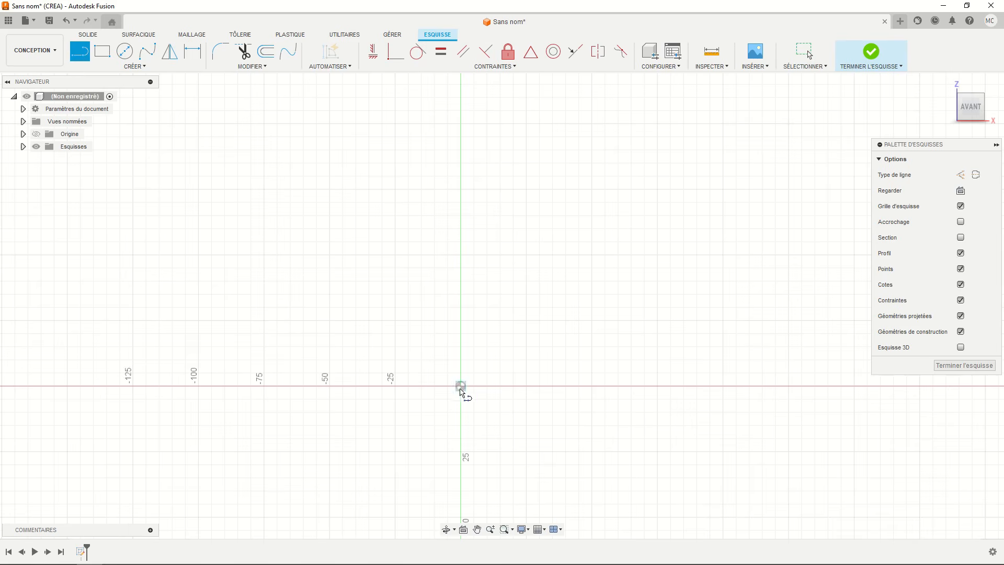
# - In Autodesk Fusion, sketch a 46.5 mm horizontal line starting at the origin and a 67.5 mm horizontal line above it
pyautogui.click(460, 387)
pyautogui.press('Return')
pyautogui.scroll(-3, 339, 386)
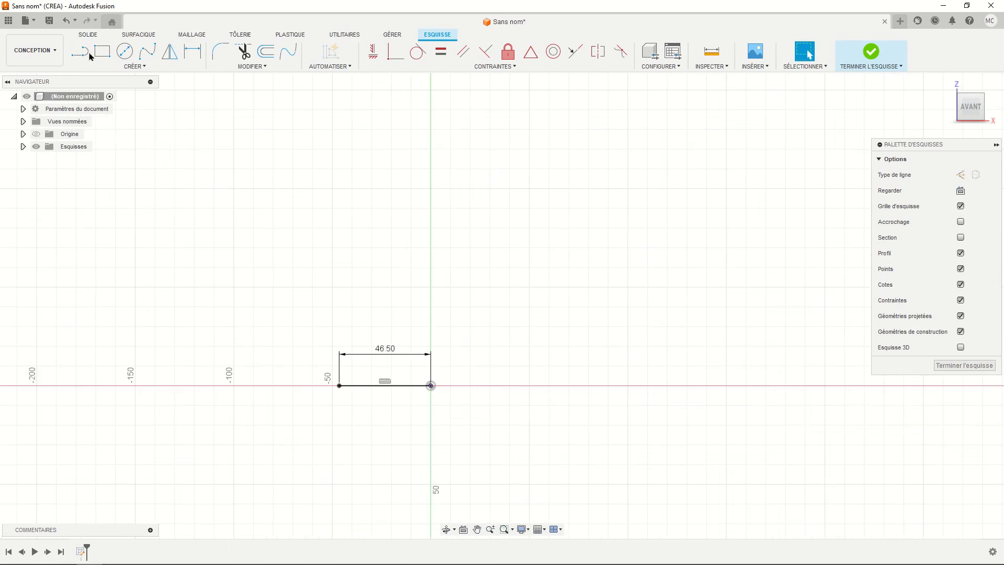
pyautogui.click(87, 53)
pyautogui.click(430, 176)
pyautogui.write('67.5')
pyautogui.press('Return')
# - Dimension the distance between the two horizontal lines as 126.5 mm
pyautogui.click(192, 51)
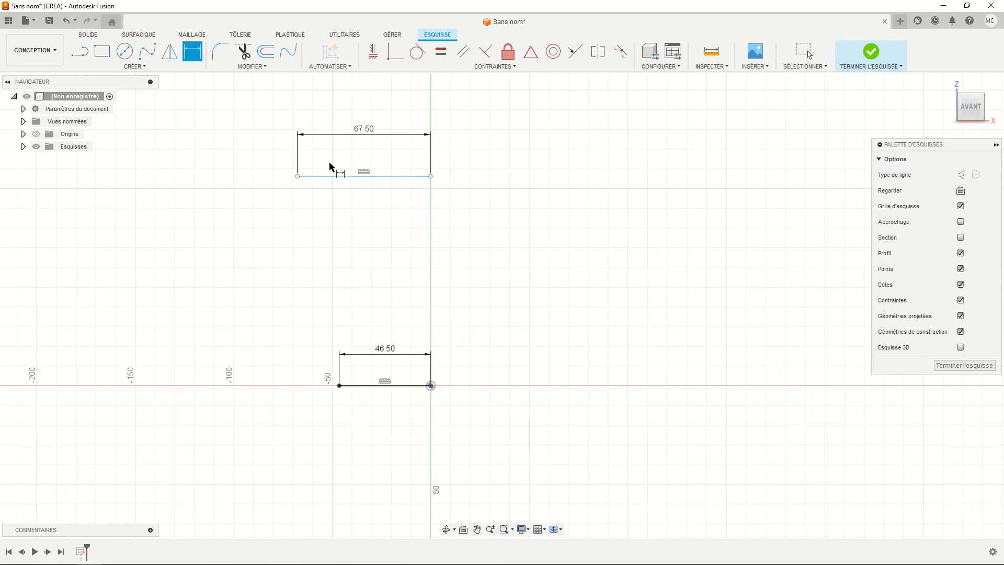
pyautogui.click(340, 177)
pyautogui.click(371, 385)
pyautogui.click(487, 307)
pyautogui.write('126.5')
pyautogui.press('Return')
# - Align the inner endpoint of the 67.5 mm line vertically with the origin using a horizontal/vertical constraint
pyautogui.moveTo(497, 465); pyautogui.dragTo(510, 488, button='middle')
pyautogui.click(374, 51)
pyautogui.click(443, 159)
pyautogui.click(444, 408)
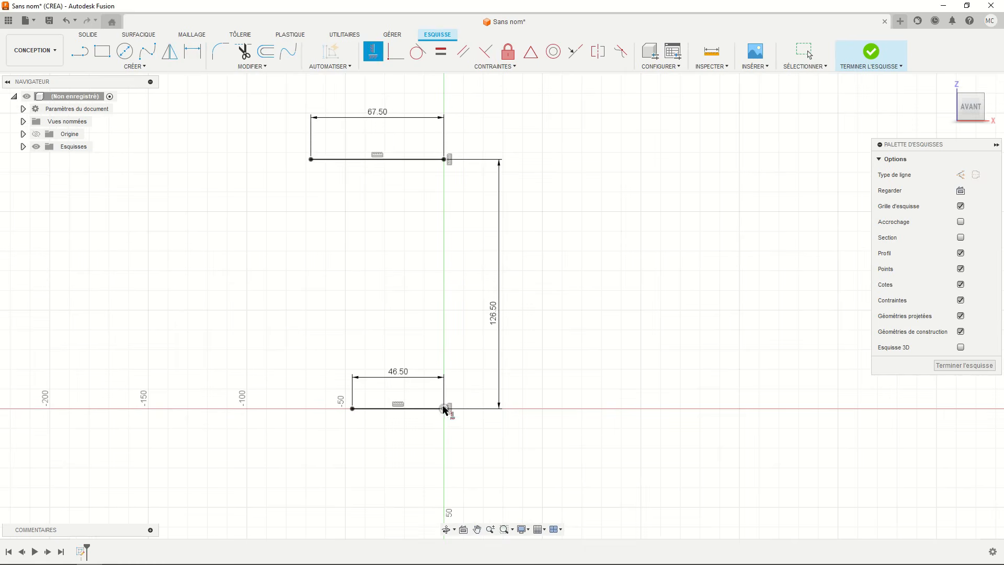
# - Draw a vertical line upward from the outer endpoint of the 67.5 mm line and convert it to construction geometry
pyautogui.moveTo(447, 410); pyautogui.dragTo(474, 465, button='middle')
pyautogui.click(78, 53)
pyautogui.click(338, 214)
pyautogui.click(338, 119)
pyautogui.press('Escape')
pyautogui.click(338, 146)
pyautogui.press('x')
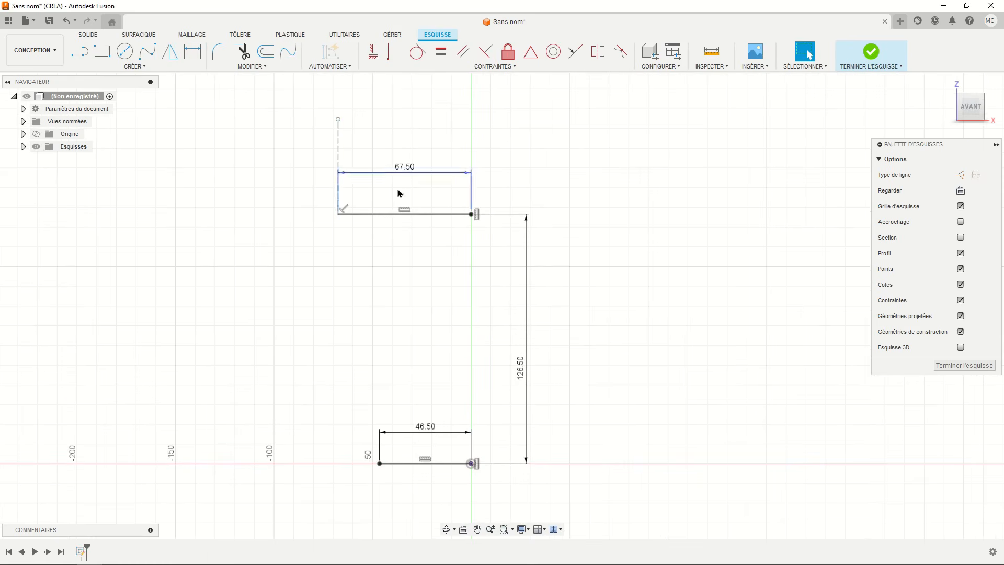
# - Connect the outer endpoints of the two horizontal lines with an arc tangent to the vertical construction line
pyautogui.click(135, 67)
pyautogui.moveTo(157, 106)
pyautogui.click(222, 130)
pyautogui.click(339, 214)
pyautogui.click(380, 463)
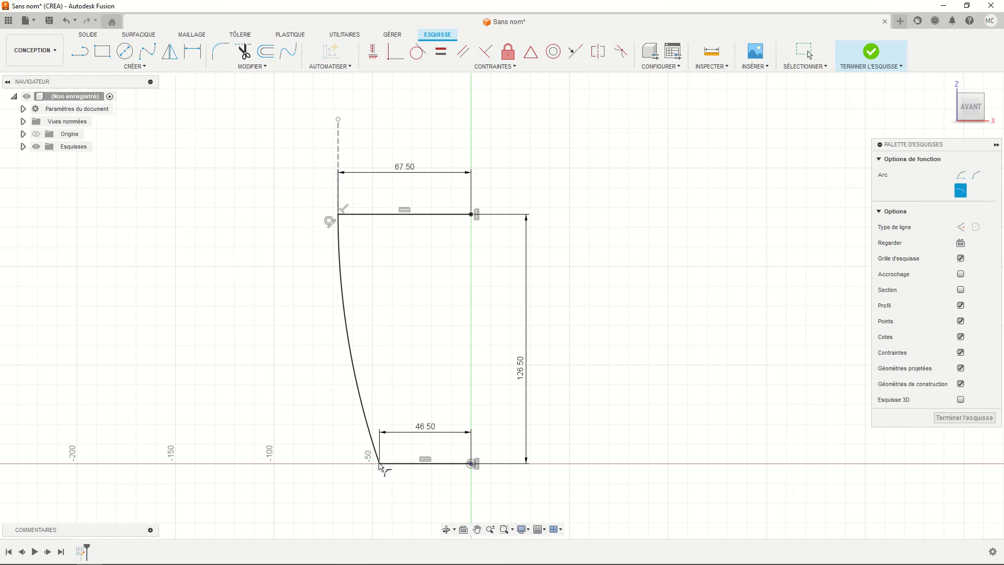
pyautogui.press('Escape')
# - Offset the chain of arc and horizontal lines inward by 5.5 mm
pyautogui.click(266, 51)
pyautogui.click(344, 264)
pyautogui.click(351, 269)
# - Close the base's wall thickness with a short vertical line at the origin and extend the inner arc to the upper line
pyautogui.click(80, 52)
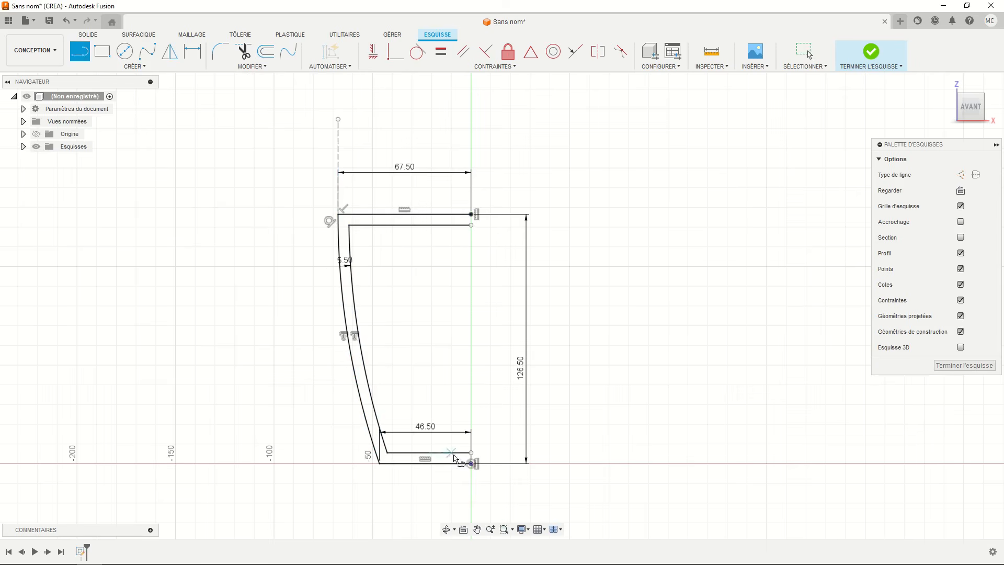
pyautogui.click(471, 452)
pyautogui.click(471, 463)
pyautogui.press('Escape')
pyautogui.click(253, 66)
pyautogui.click(246, 141)
pyautogui.click(351, 243)
# - Finish the sketch and revolve the closed wall profile around the vertical Z axis as a new body
pyautogui.click(870, 51)
pyautogui.click(146, 51)
pyautogui.click(393, 268)
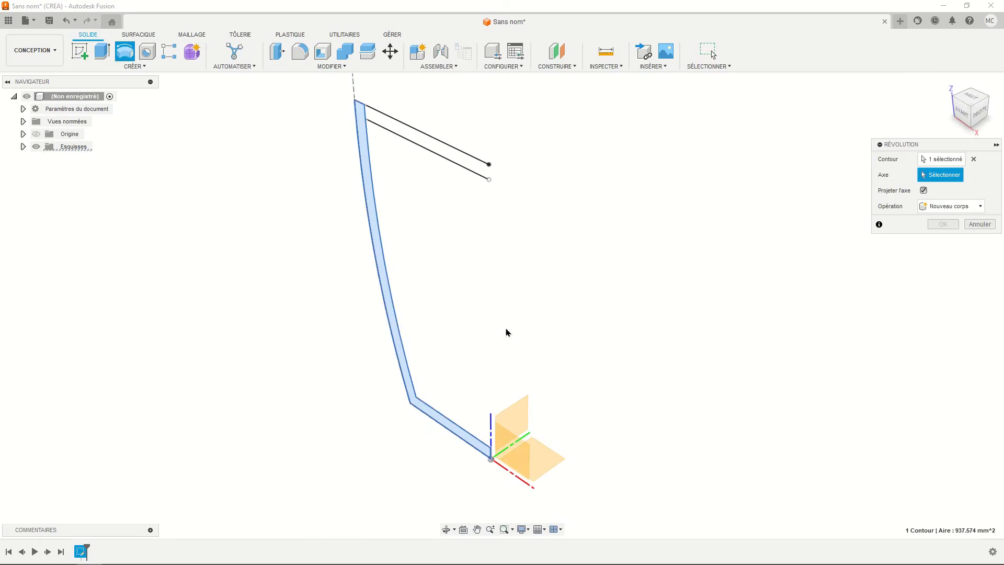
pyautogui.click(489, 448)
pyautogui.click(944, 272)
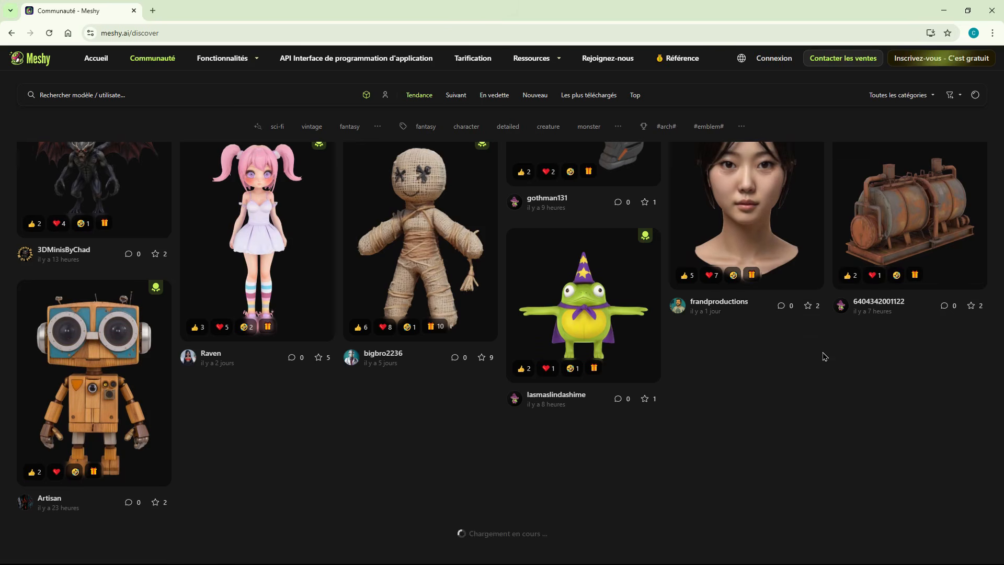
# - Switch back to the Meshy community page in the browser and open the Texte en 3D generator
pyautogui.scroll(10, 824, 356)
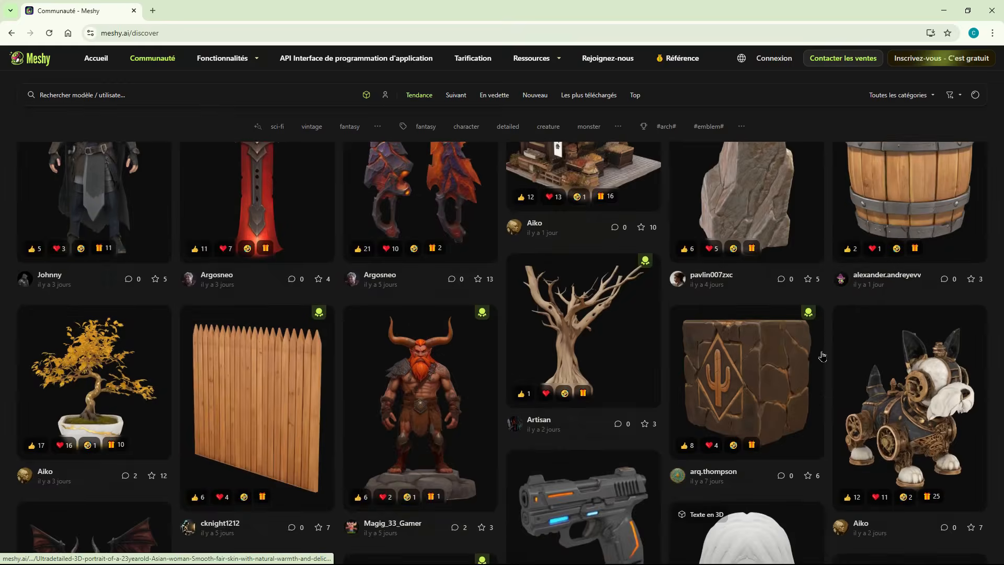
pyautogui.scroll(5, 822, 356)
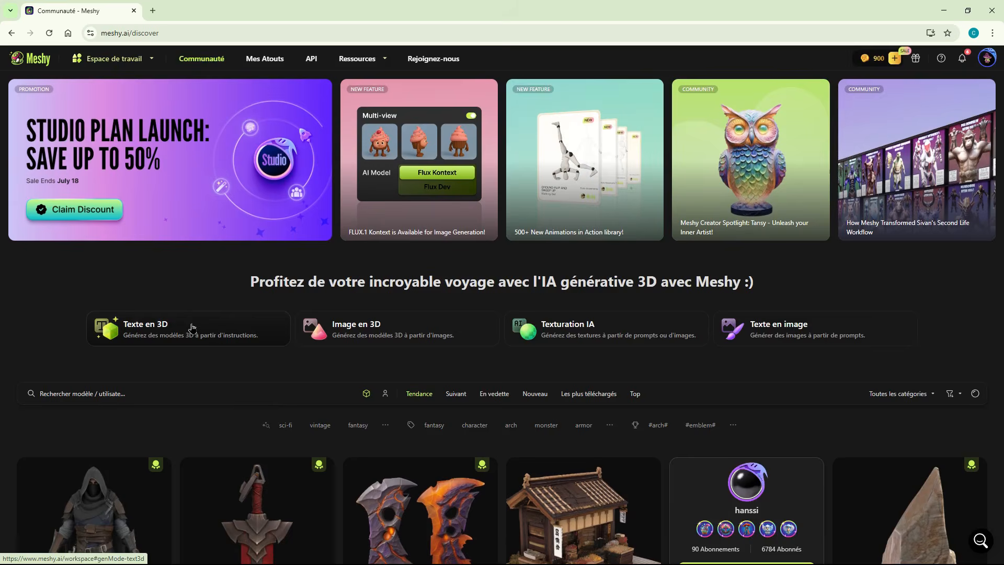
pyautogui.click(191, 327)
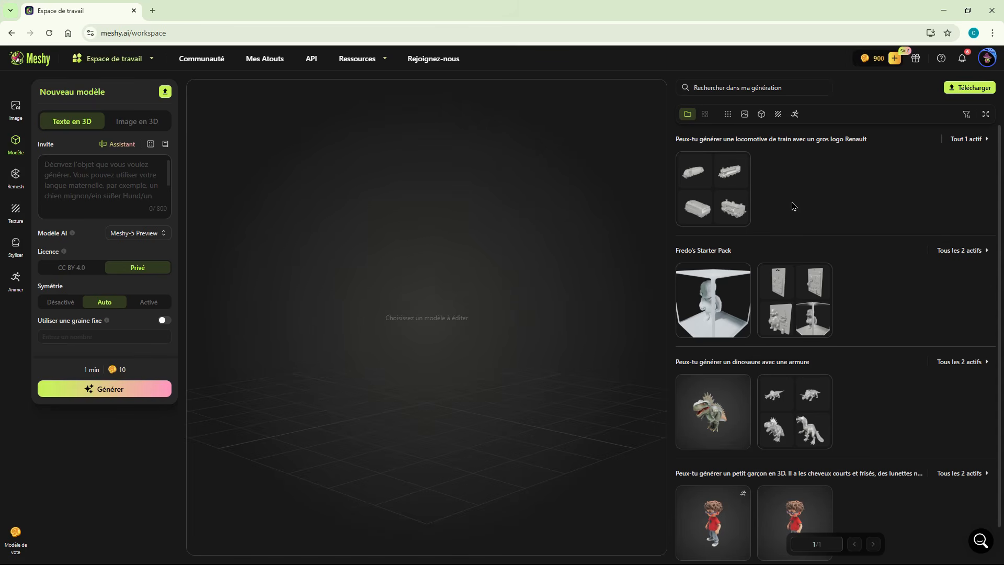
# - Generate 3D drafts from the prompt "Peux-tu modéliser une plante verte dans un pot de fleur"
pyautogui.click(100, 172)
pyautogui.write('Pz')
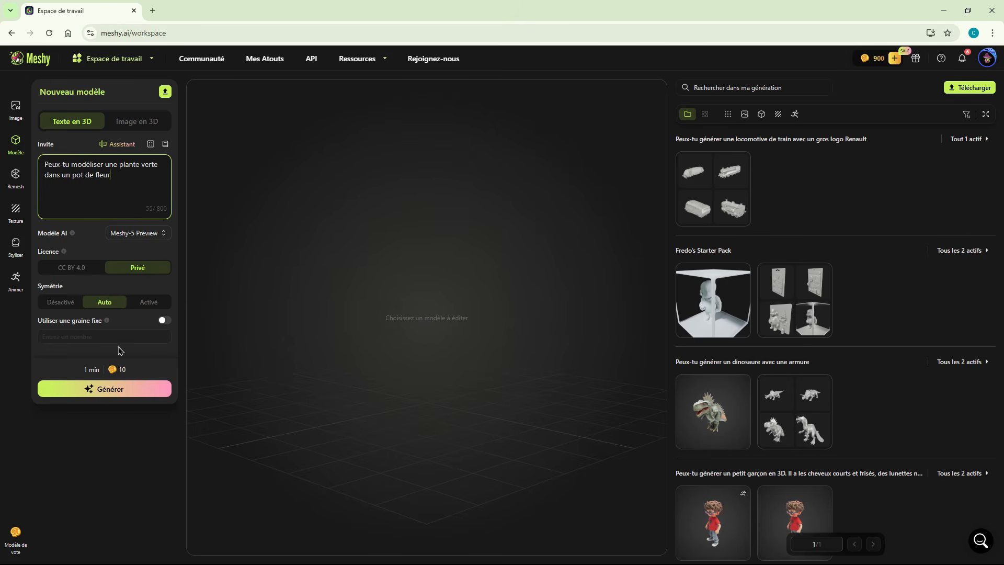
pyautogui.click(112, 389)
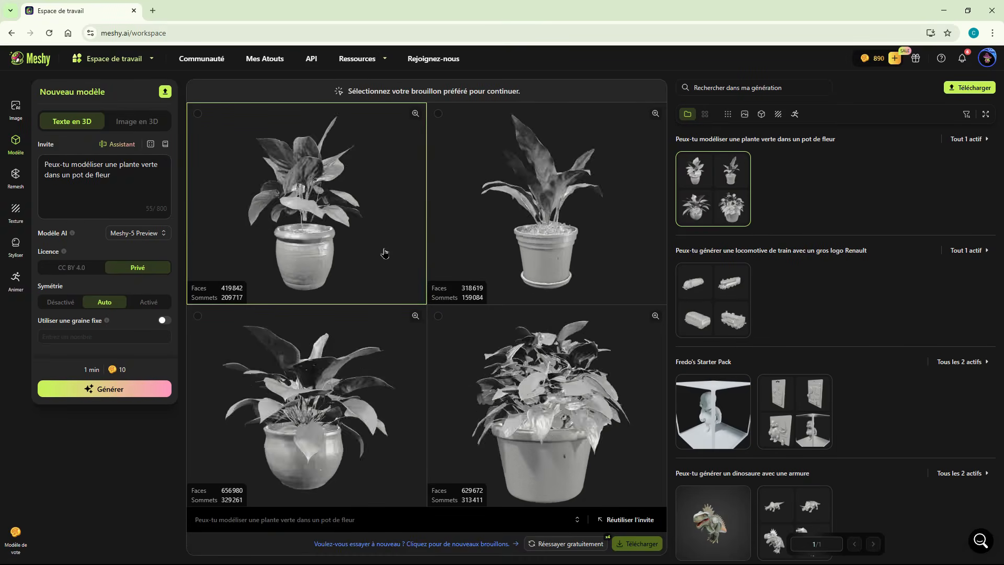
# - Confirm generation of the second potted-plant draft without texture and open the generated model
pyautogui.click(523, 242)
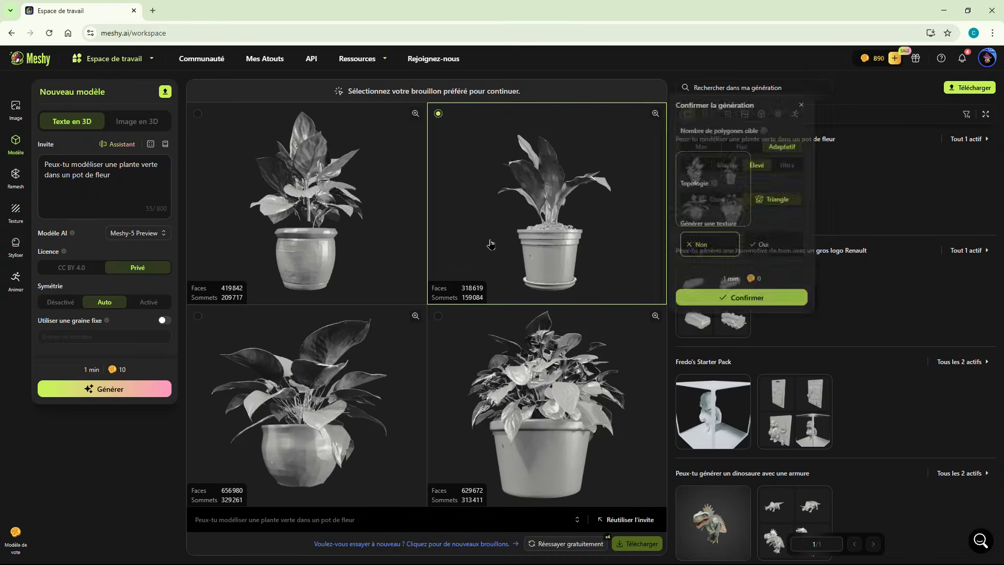
pyautogui.click(733, 301)
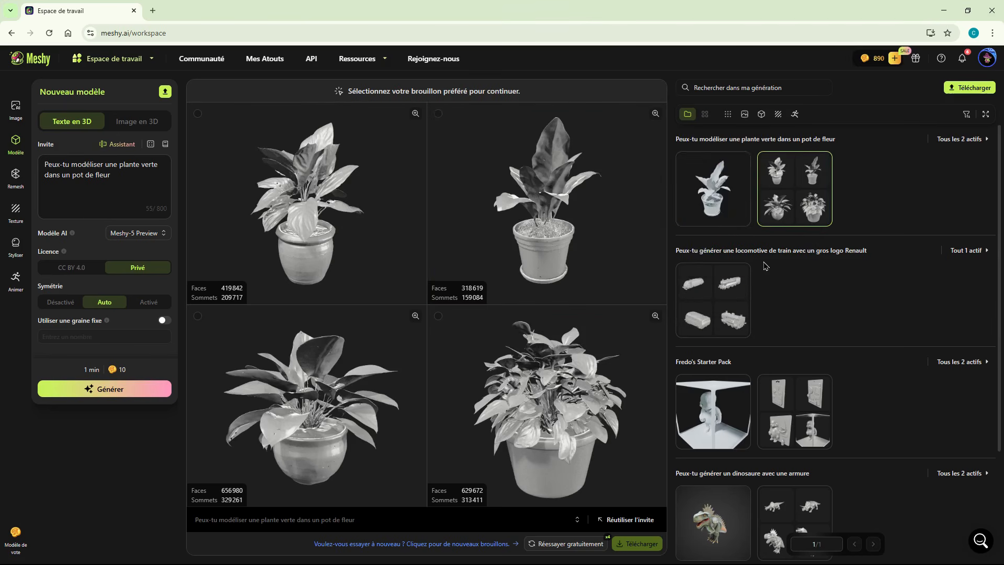
pyautogui.click(708, 187)
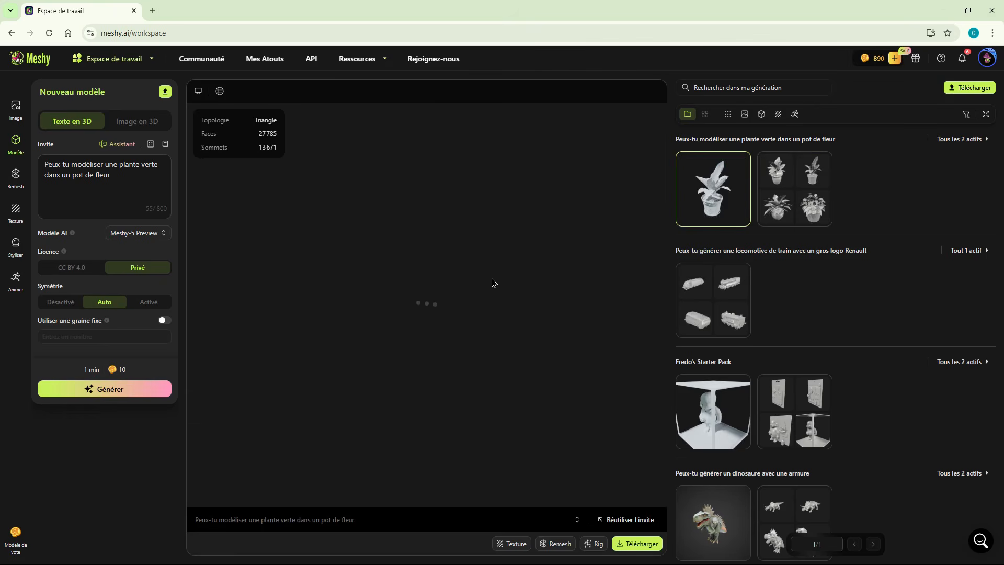
# - Download the untextured potted plant as an stl file and examine the model in 3D Builder
pyautogui.scroll(5, 486, 299)
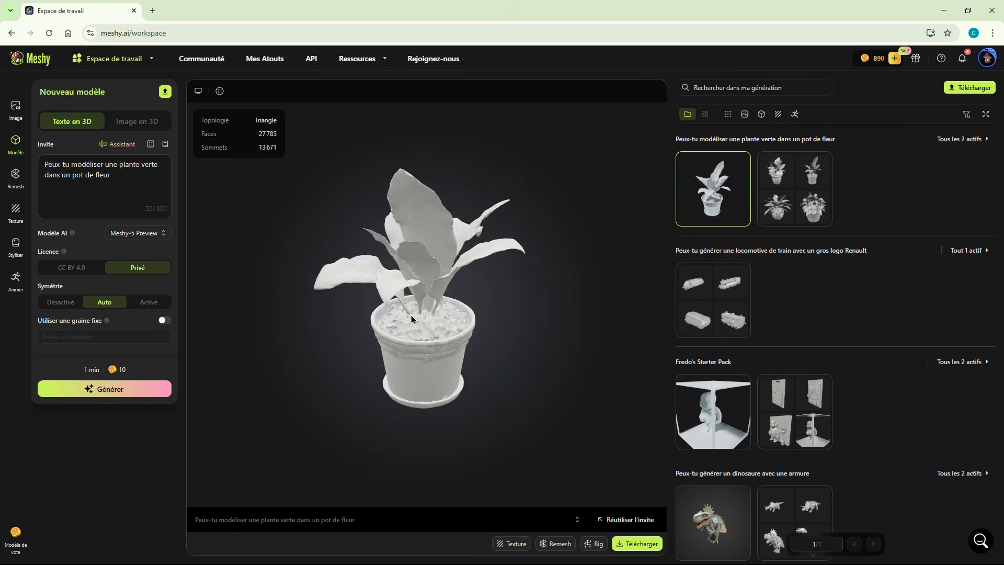
pyautogui.moveTo(475, 320); pyautogui.dragTo(512, 348)
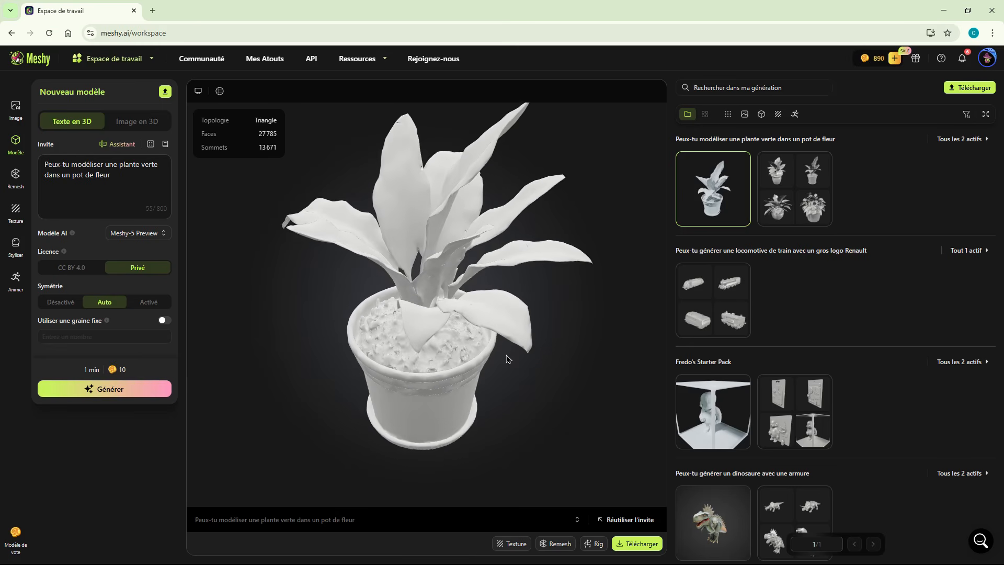
pyautogui.click(625, 545)
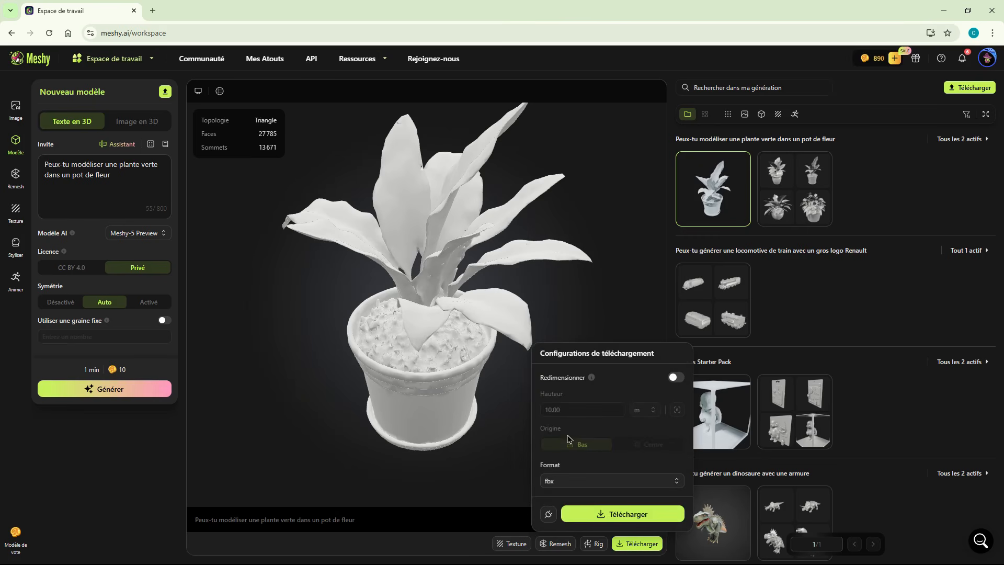
pyautogui.click(600, 484)
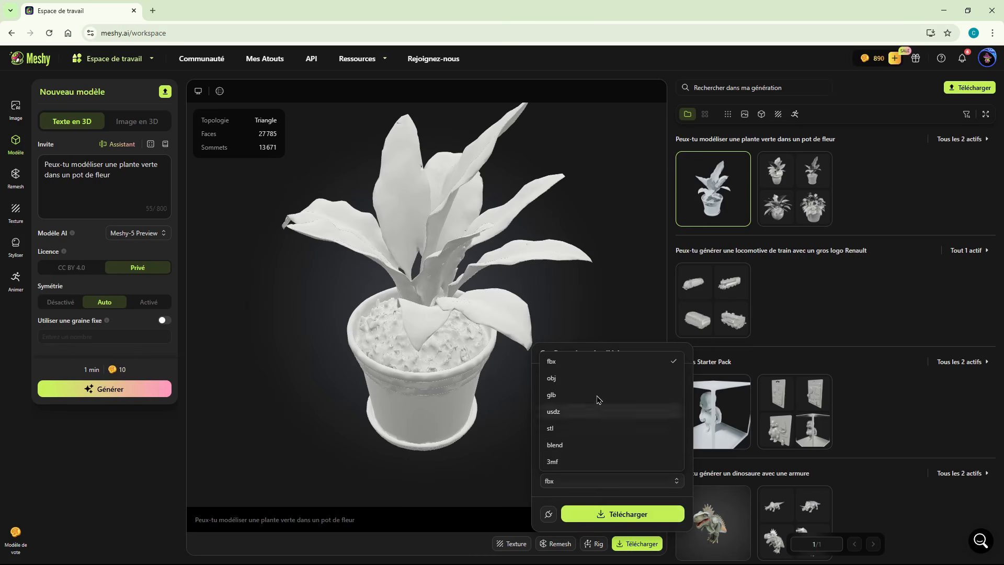
pyautogui.click(576, 432)
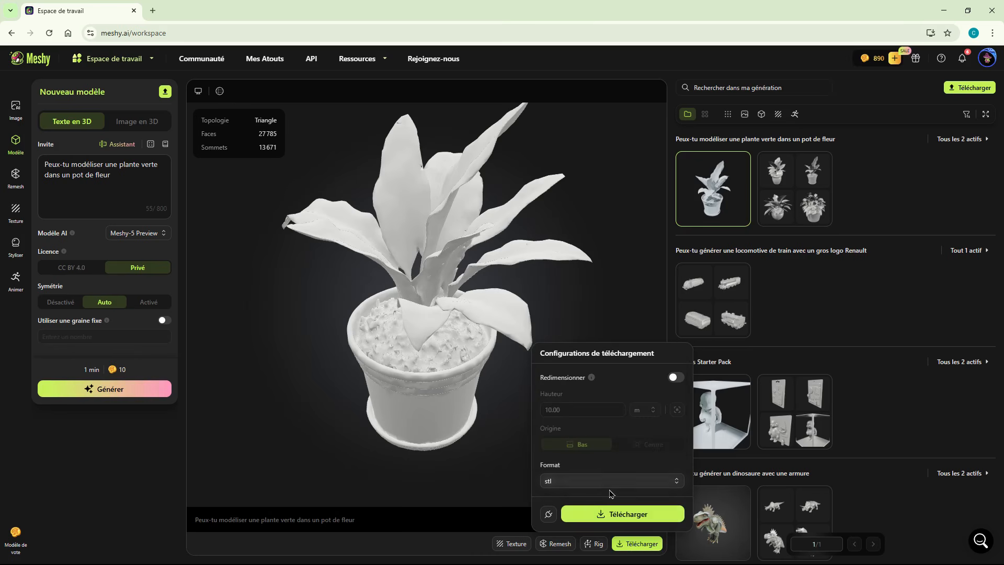
pyautogui.click(619, 514)
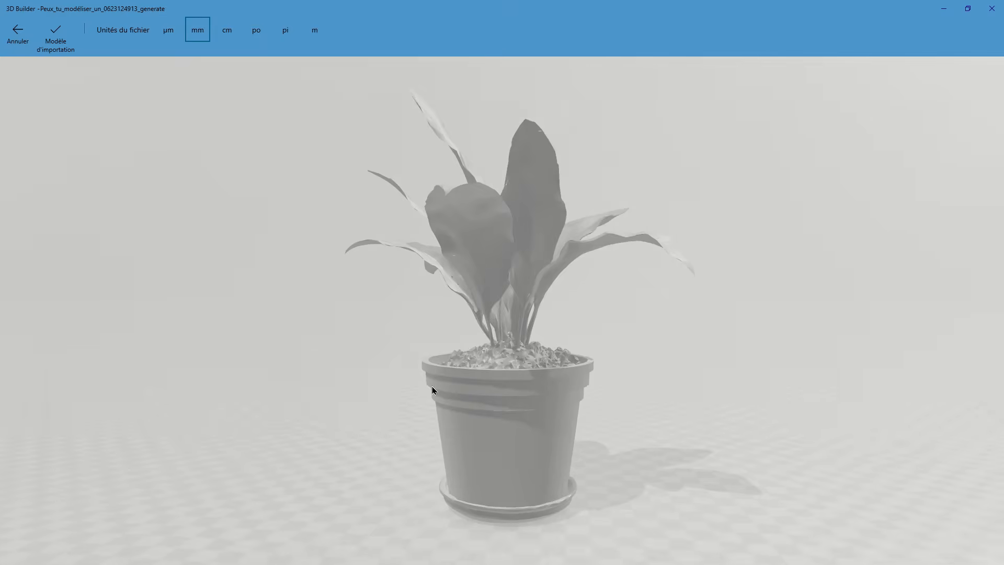
pyautogui.moveTo(432, 386); pyautogui.dragTo(497, 415)
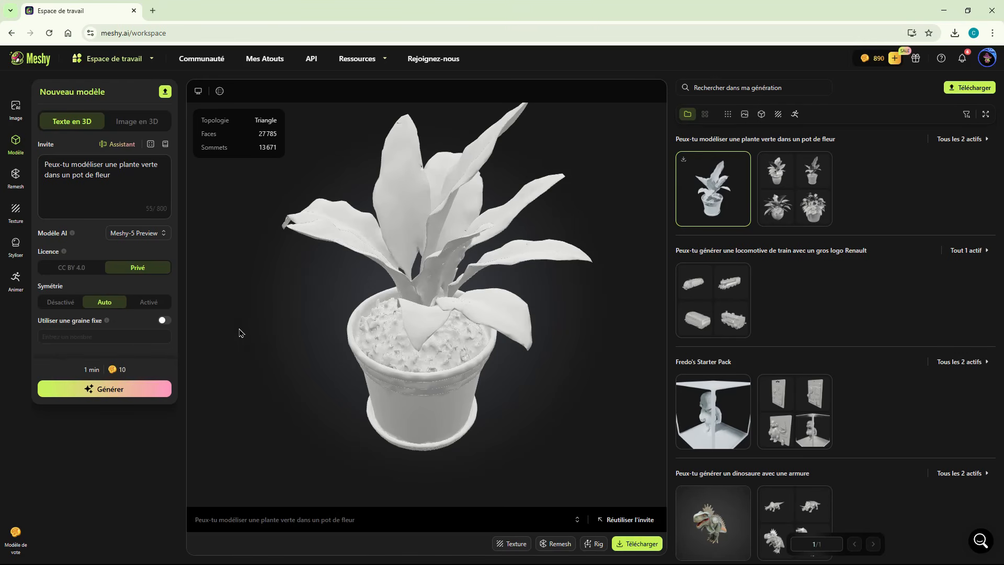
# - Texture the potted plant with the prompt "Peux-tu modéliser une plante verte dans un pot de fleur avec une texture réaliste" and inspect the textured model
pyautogui.click(13, 209)
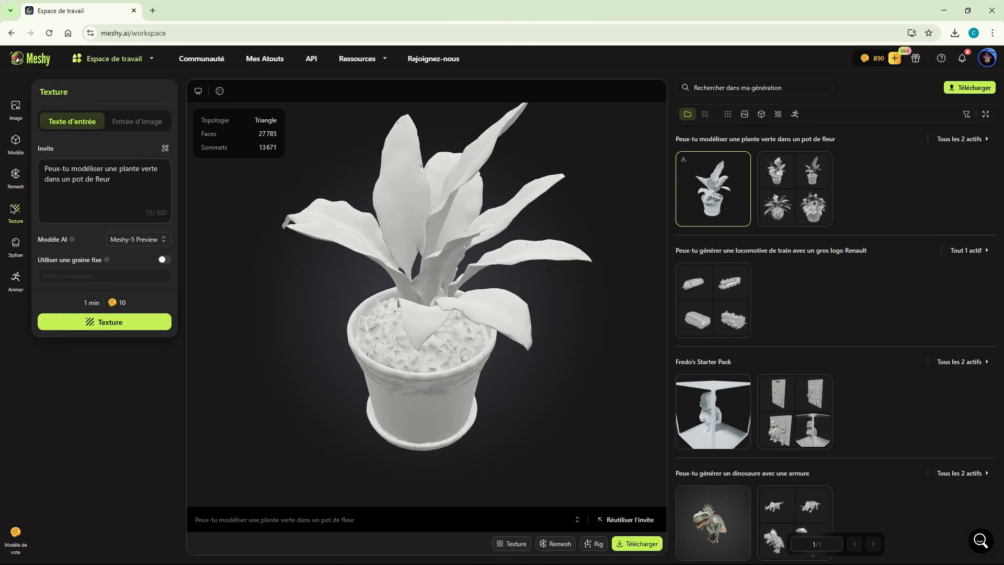
pyautogui.click(129, 181)
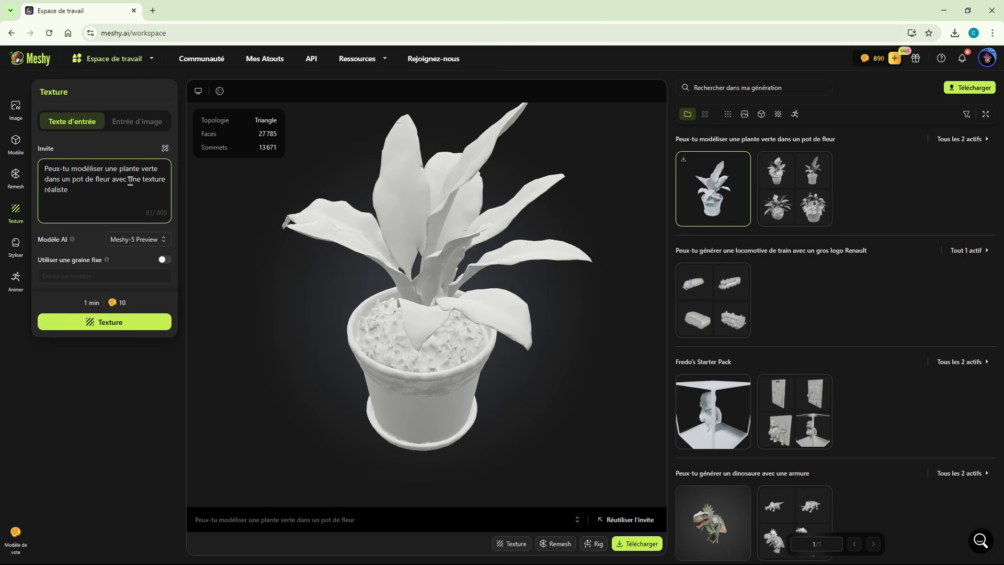
pyautogui.click(113, 322)
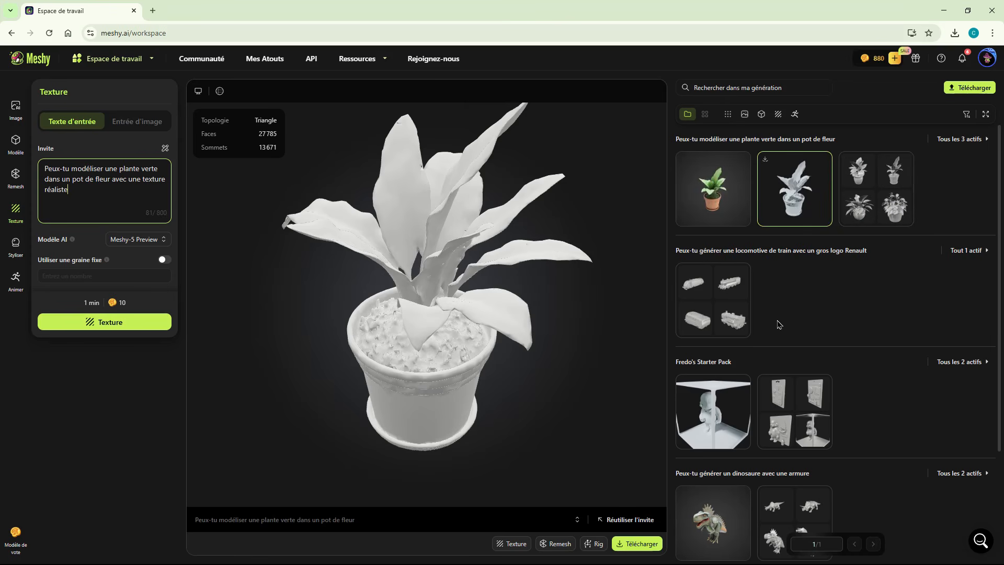
pyautogui.click(714, 183)
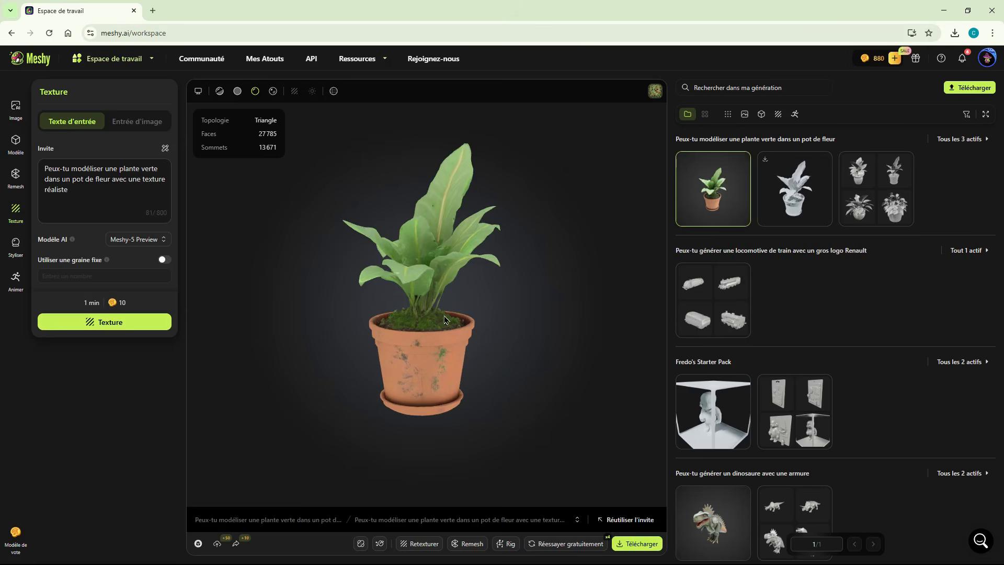
pyautogui.moveTo(445, 319); pyautogui.dragTo(422, 351)
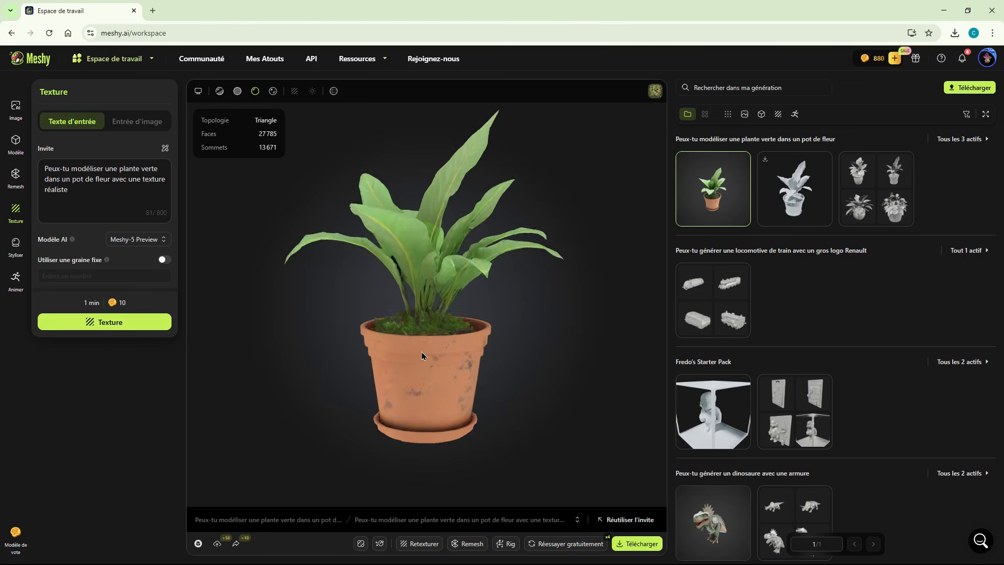
# - Download the textured potted plant as an stl file with resizing enabled and the origin at the base
pyautogui.click(632, 544)
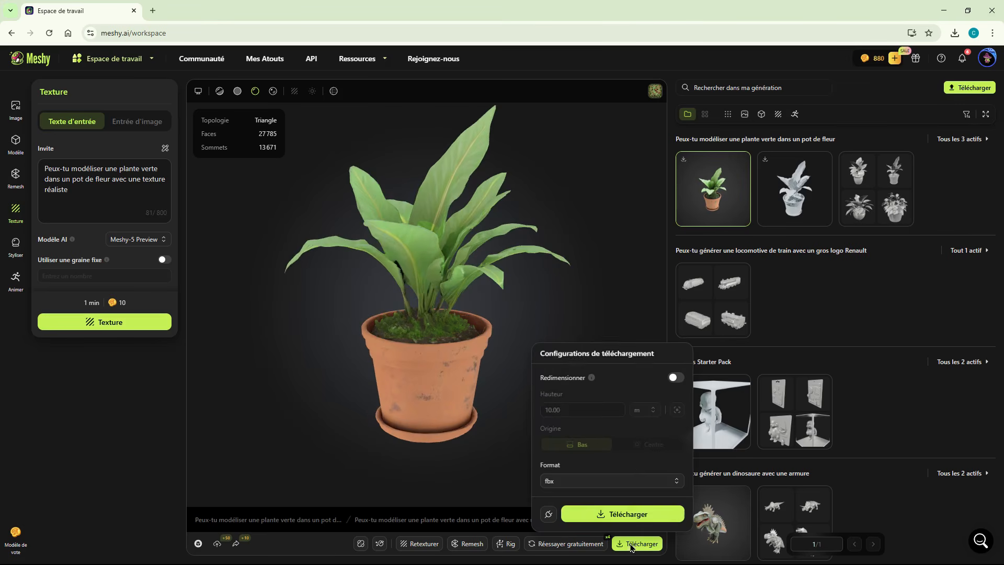
pyautogui.click(635, 481)
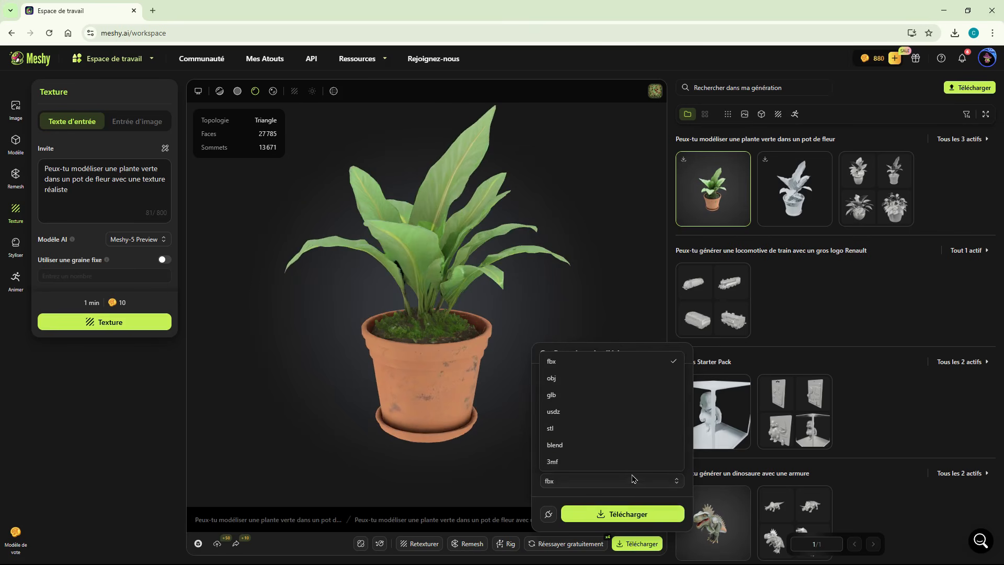
pyautogui.click(590, 431)
pyautogui.click(678, 378)
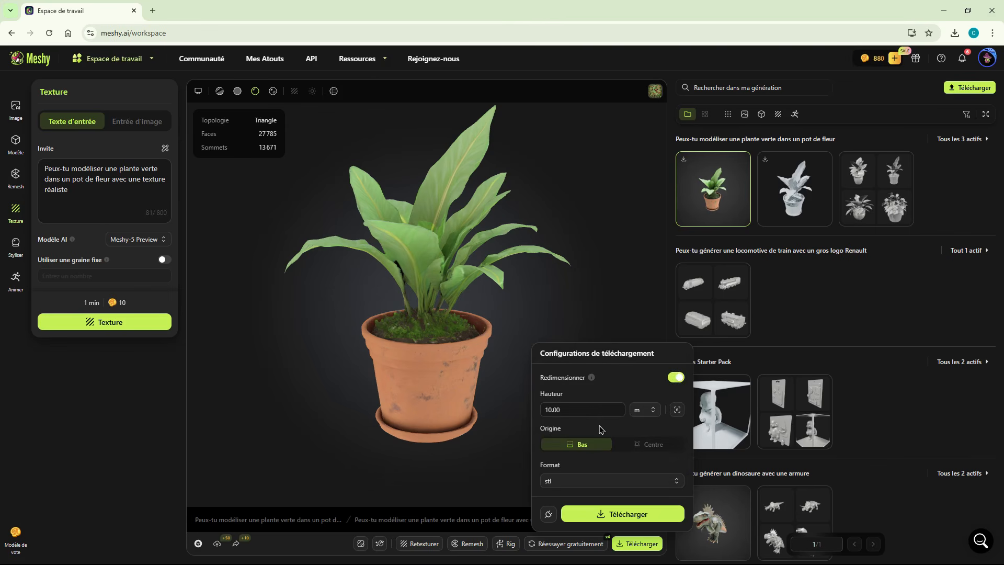
pyautogui.click(645, 411)
pyautogui.click(652, 435)
pyautogui.click(635, 514)
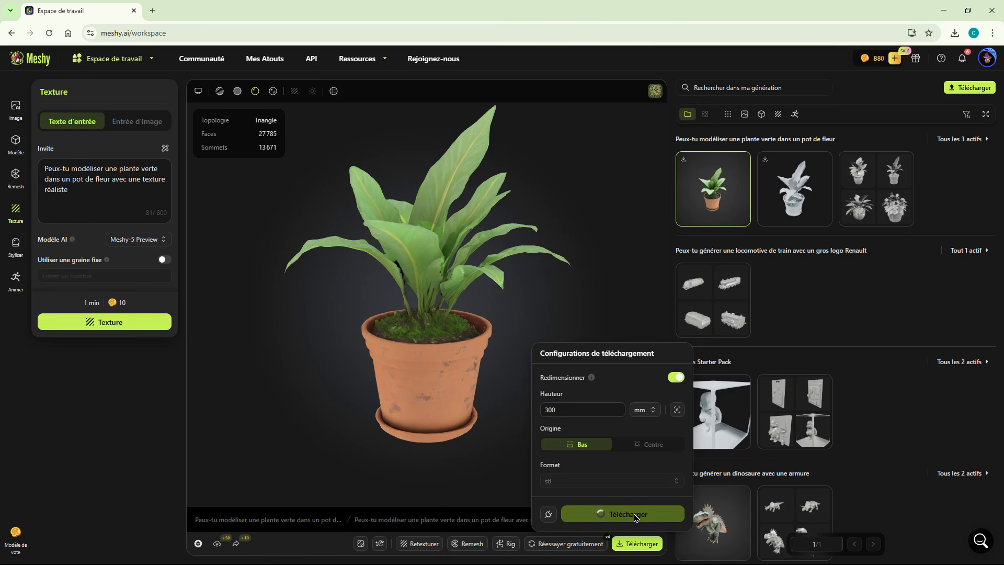
pyautogui.click(666, 327)
# - Download the textured plant as glb with a height of 0.30 m and compare it with the stl version in the 3D viewers
pyautogui.click(632, 546)
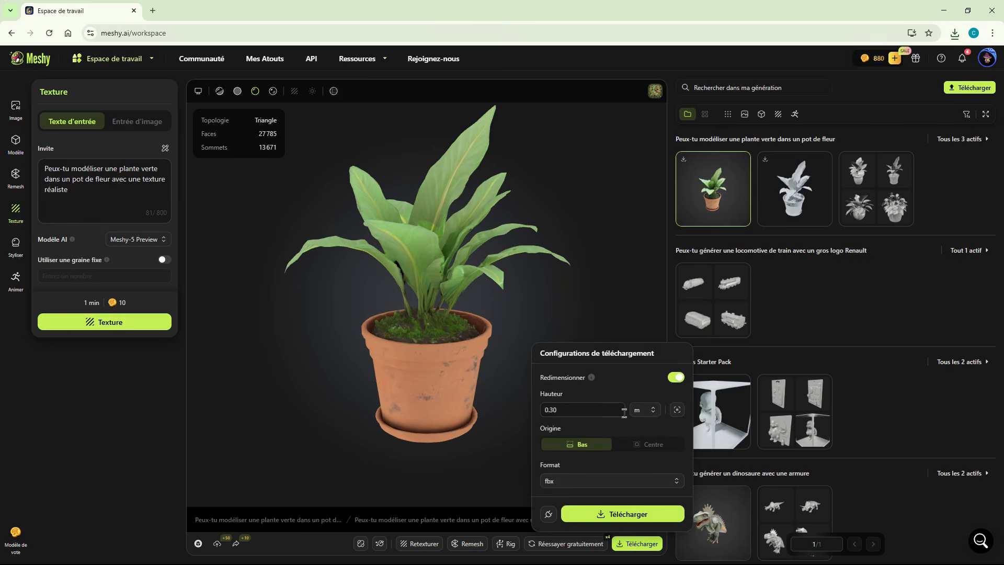
pyautogui.click(632, 482)
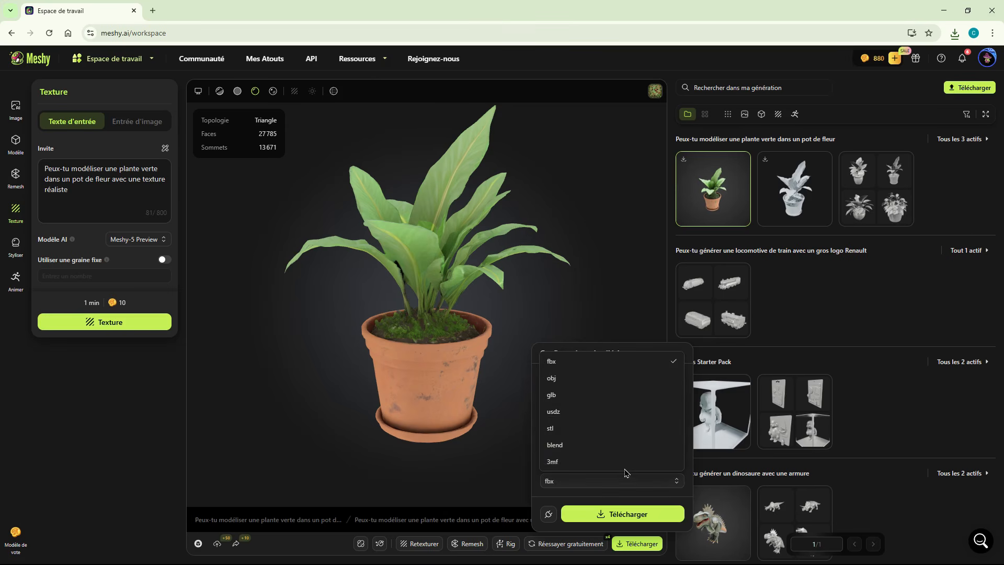
pyautogui.click(587, 398)
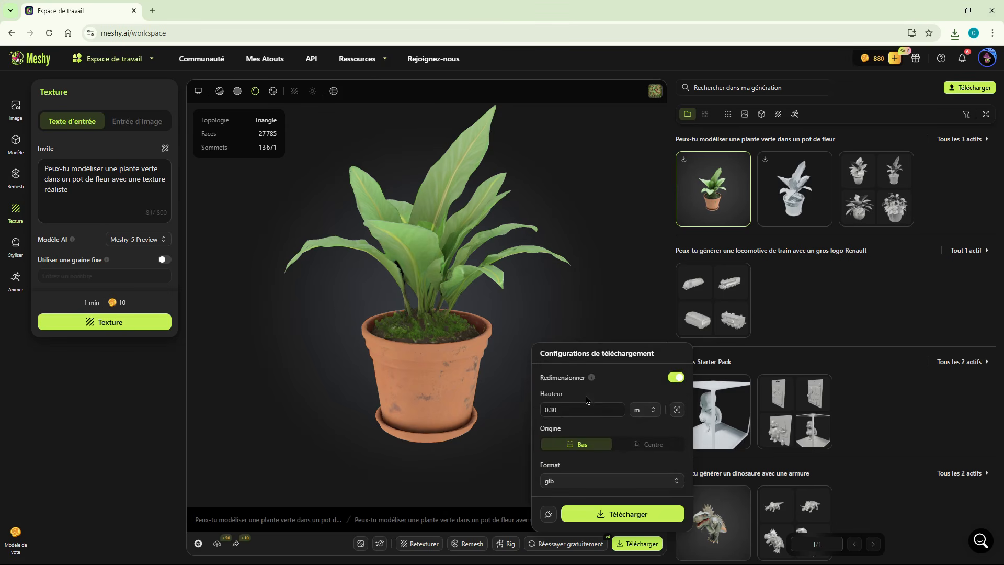
pyautogui.click(628, 515)
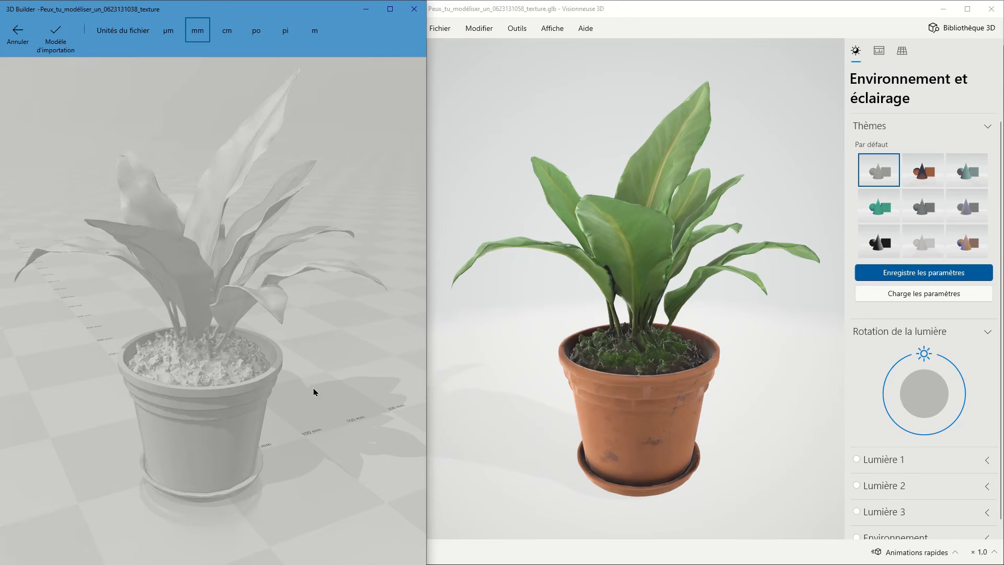
pyautogui.moveTo(313, 424); pyautogui.dragTo(720, 389)
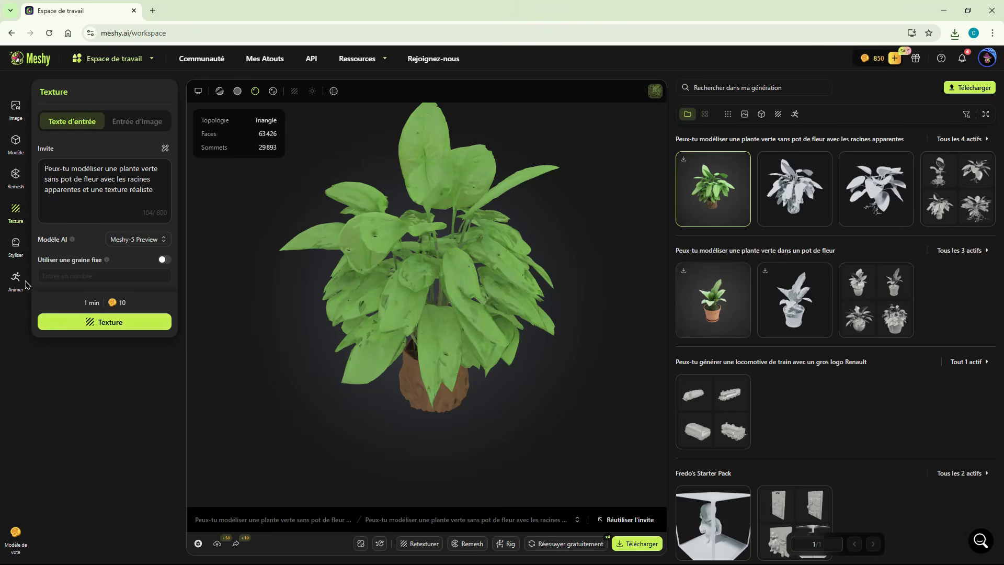
# - Generate 3D drafts with Image en 3D from an uploaded photo of a plant in a white pot and open them
pyautogui.click(16, 142)
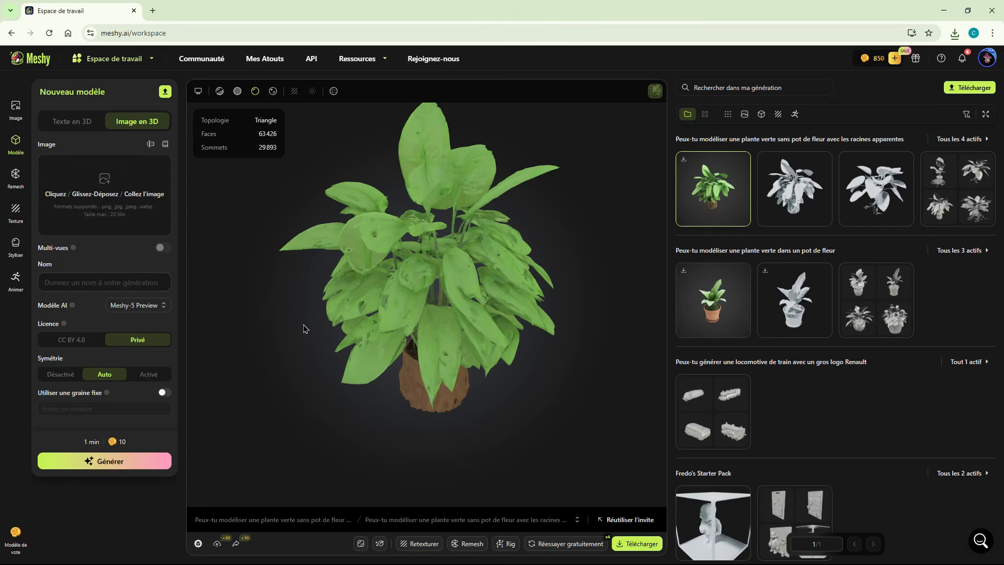
pyautogui.click(123, 194)
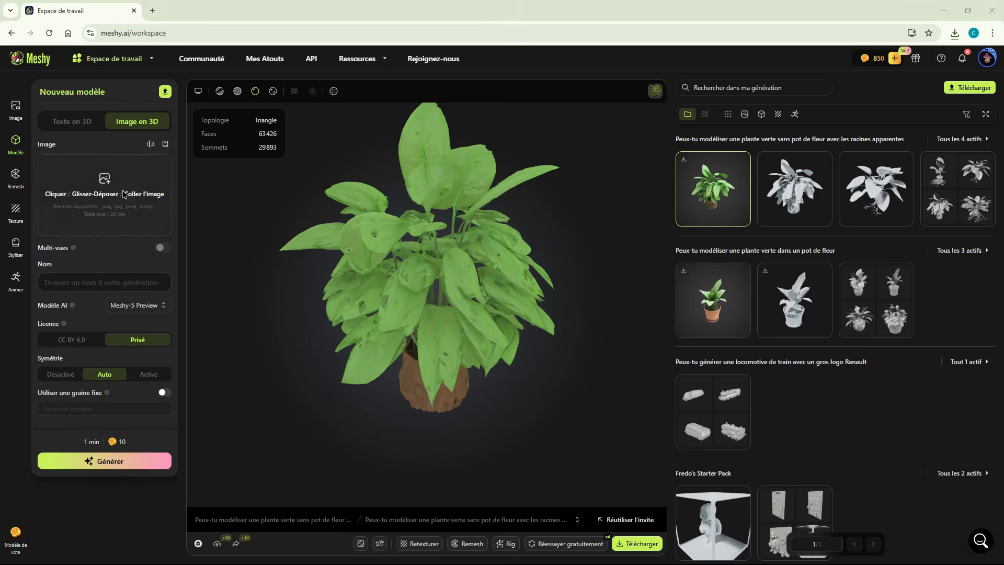
pyautogui.doubleClick(161, 84)
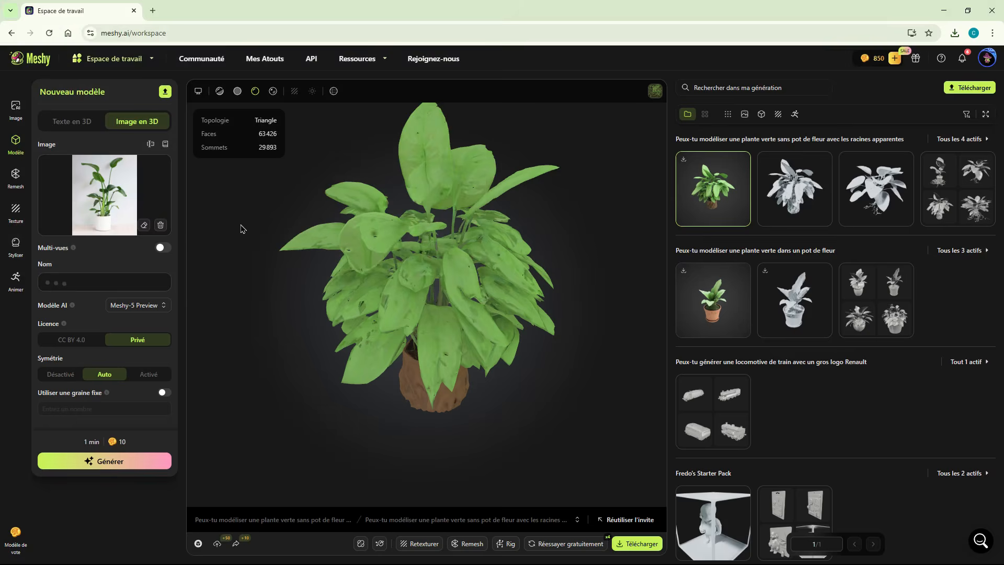
pyautogui.click(122, 459)
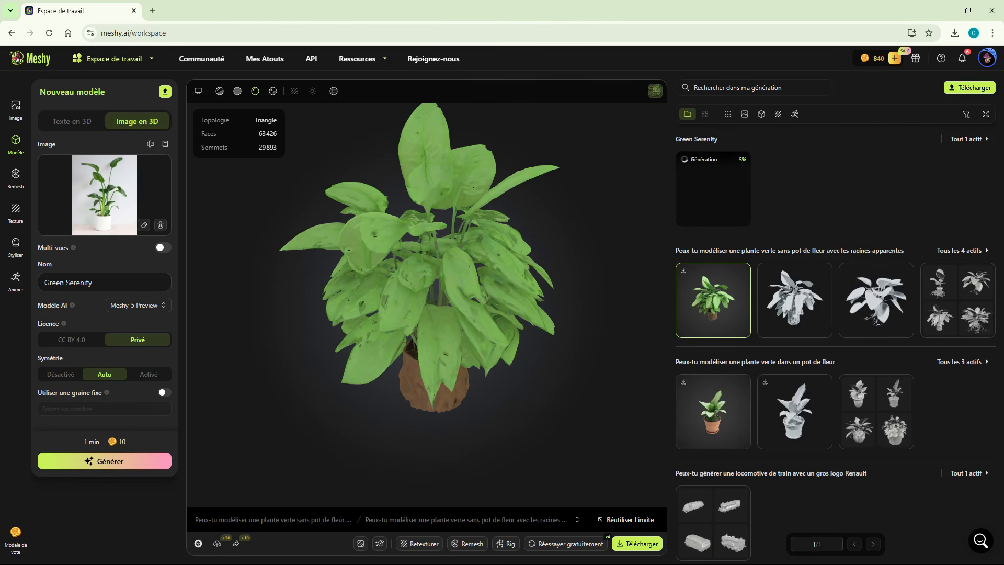
pyautogui.click(732, 194)
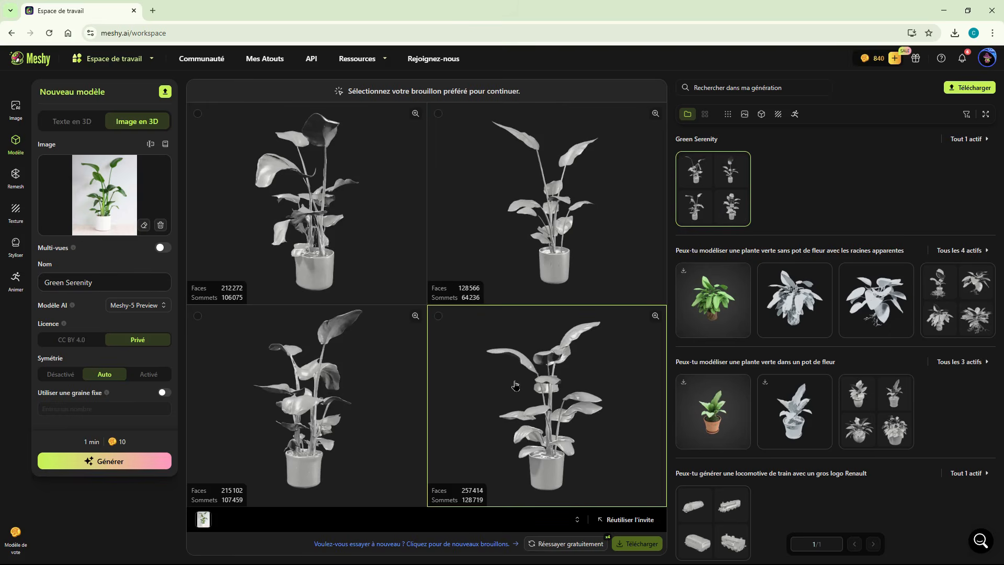
# - Generate the first Green Serenity draft with adaptive high polygon count, triangle topology and no texture, and open the resulting model
pyautogui.click(372, 244)
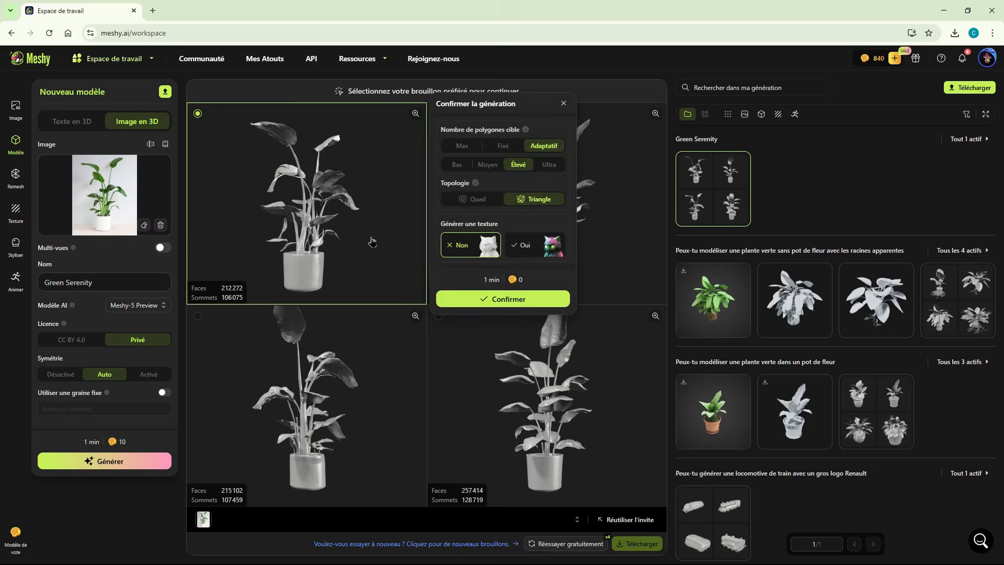
pyautogui.click(506, 300)
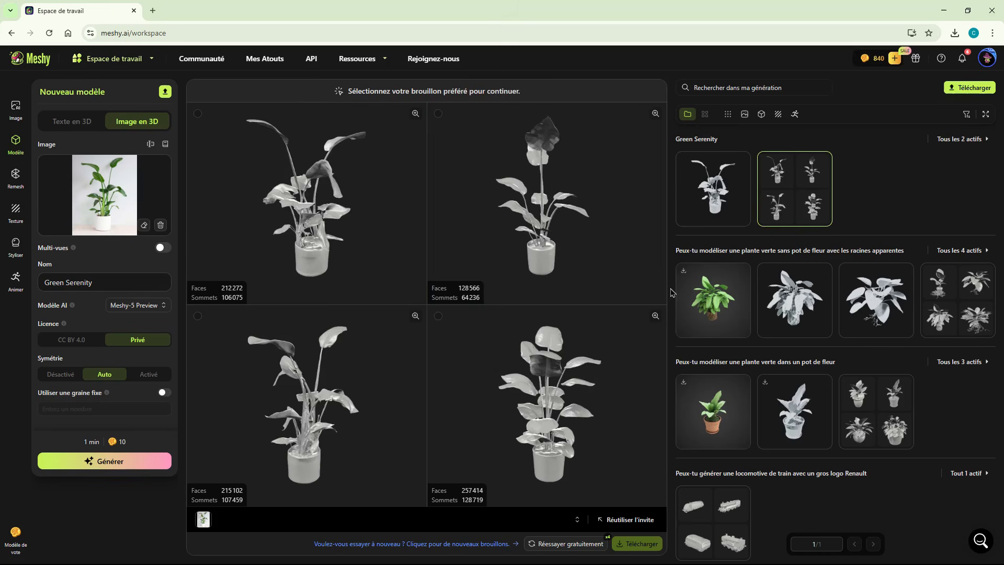
pyautogui.click(707, 186)
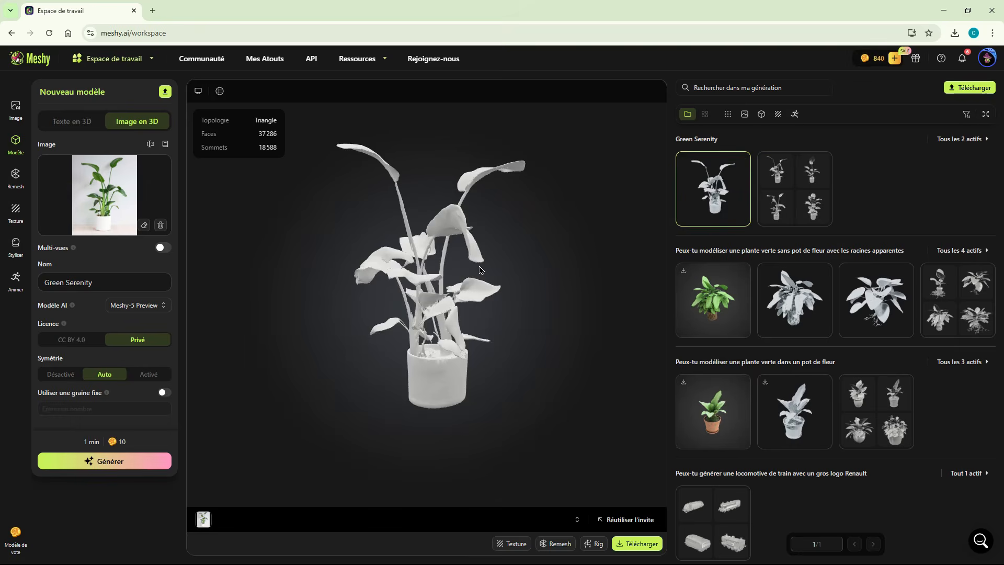
# - Texture the Green Serenity model from its plant photo, then open the textured version and inspect it
pyautogui.scroll(5, 439, 306)
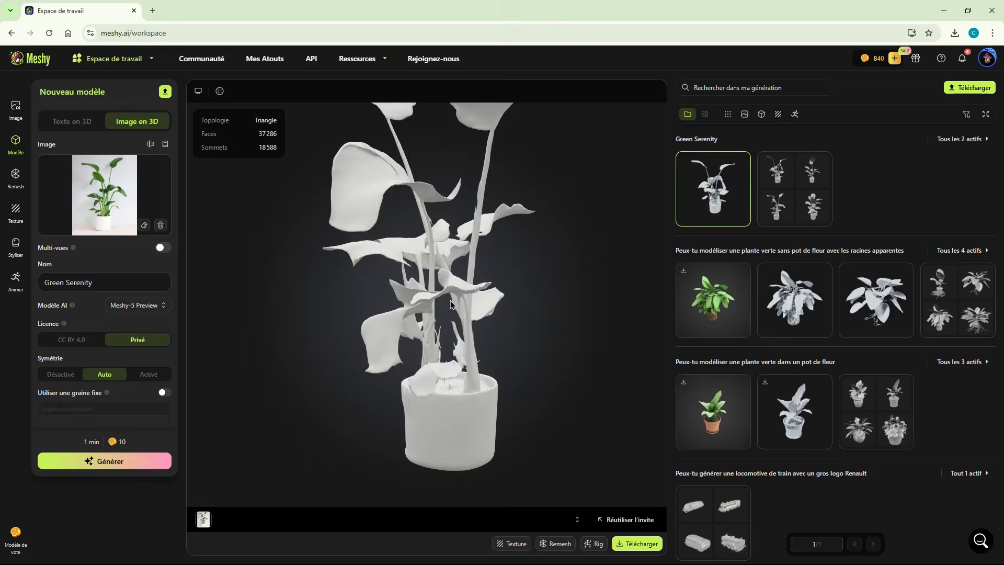
pyautogui.moveTo(455, 301); pyautogui.dragTo(446, 406)
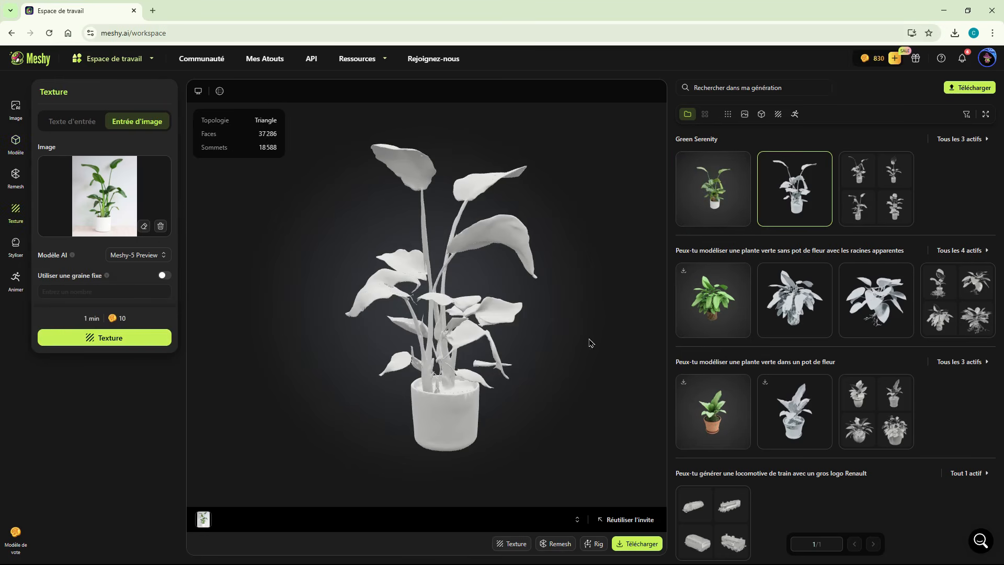
pyautogui.click(709, 204)
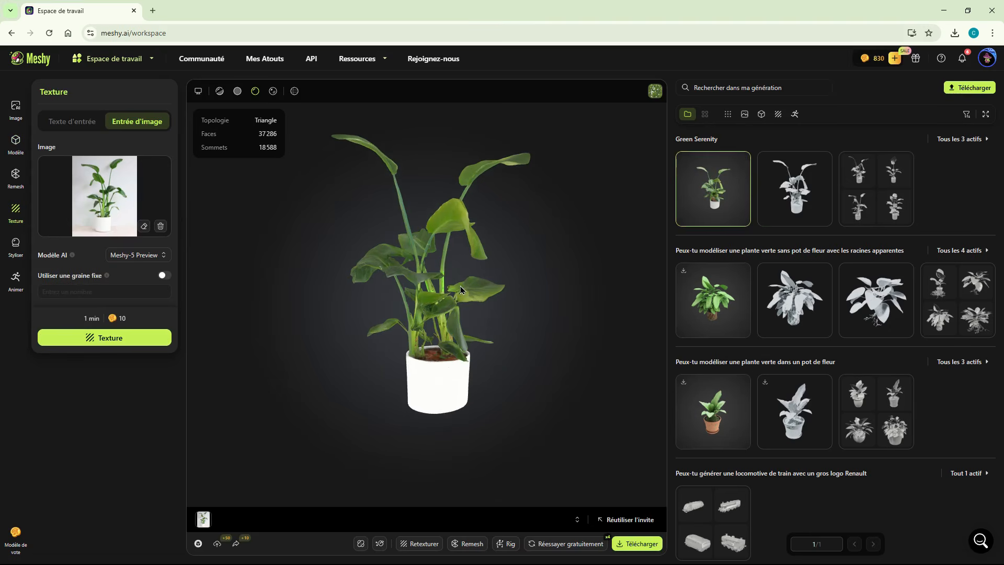
pyautogui.moveTo(461, 289); pyautogui.dragTo(507, 360)
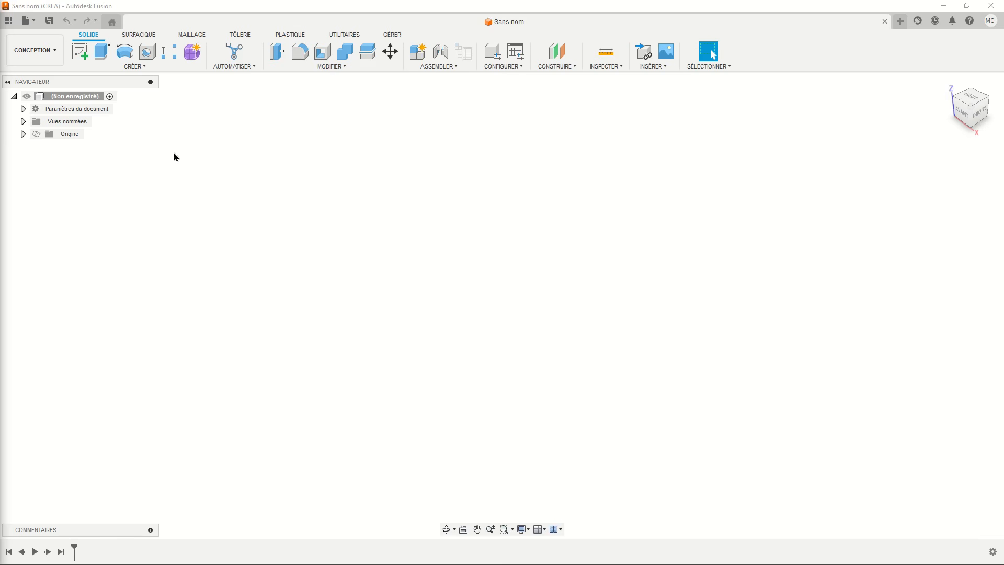
# - Start a sketch on the front XZ plane and draw a 46.5 mm horizontal line from the origin toward negative X
pyautogui.click(80, 51)
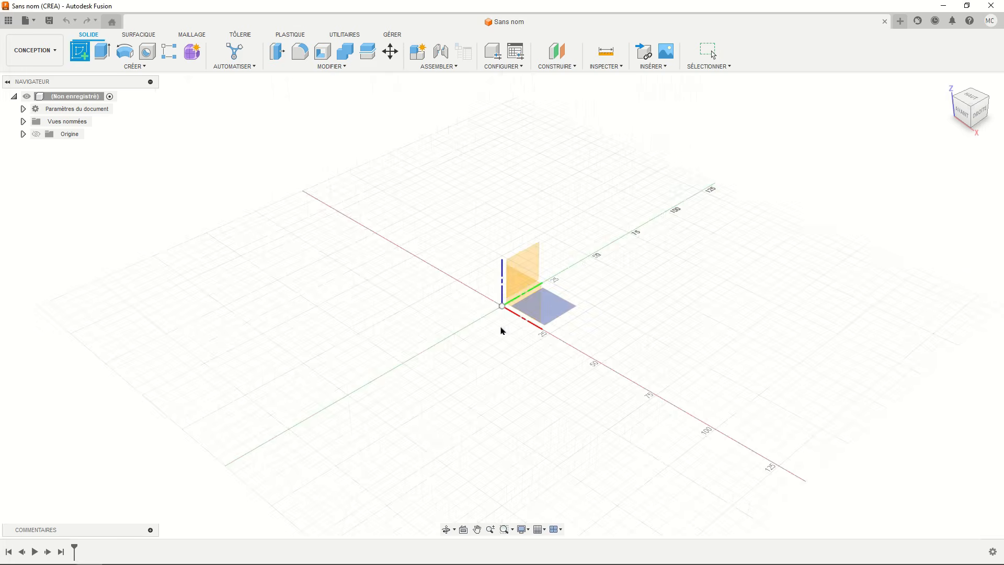
pyautogui.click(513, 291)
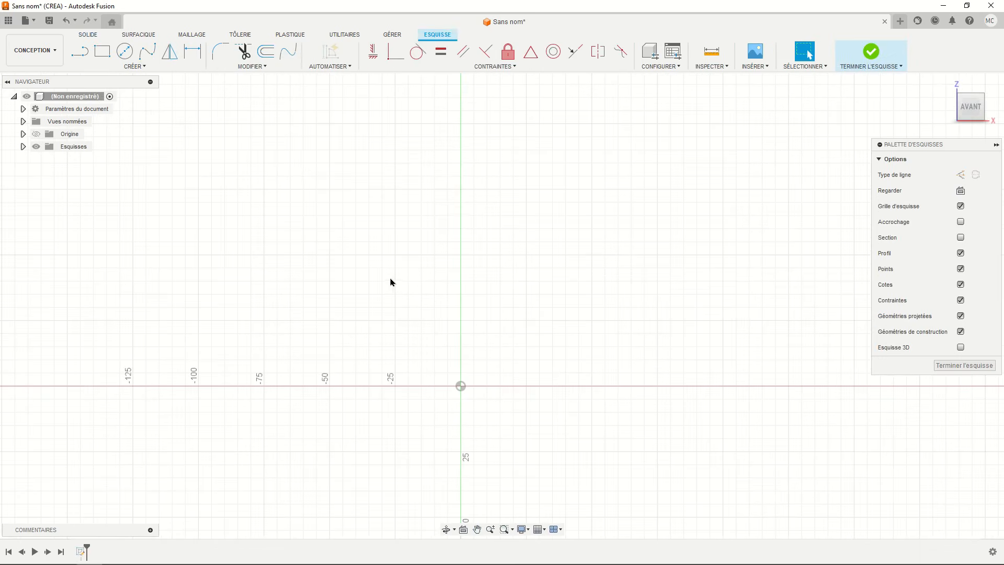
pyautogui.click(80, 51)
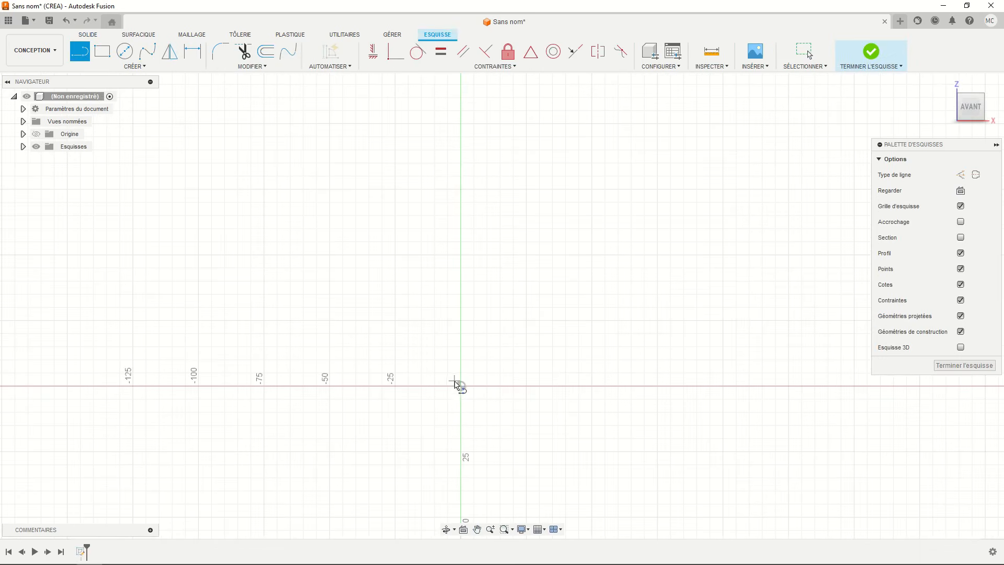
pyautogui.click(460, 385)
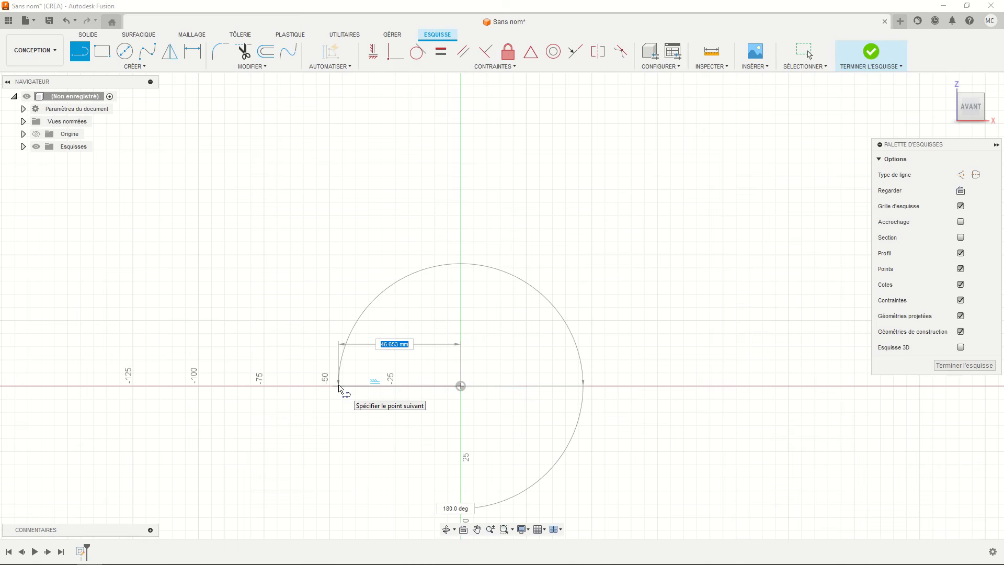
pyautogui.write('46.5')
pyautogui.press('Return')
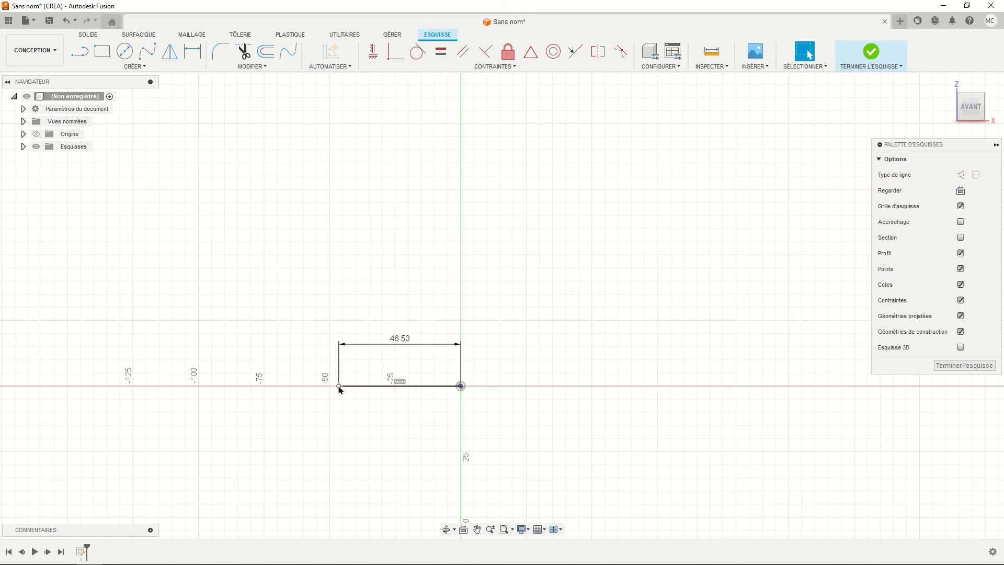
# - Draw a 67.5 mm horizontal line above the base line, running from the vertical axis toward negative X
pyautogui.scroll(-3, 341, 387)
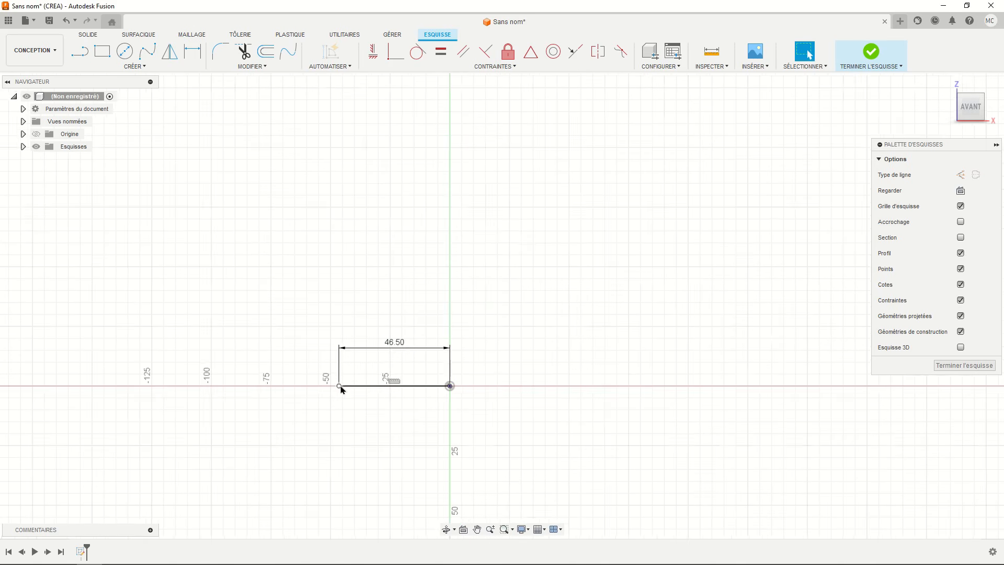
pyautogui.click(80, 51)
pyautogui.click(431, 177)
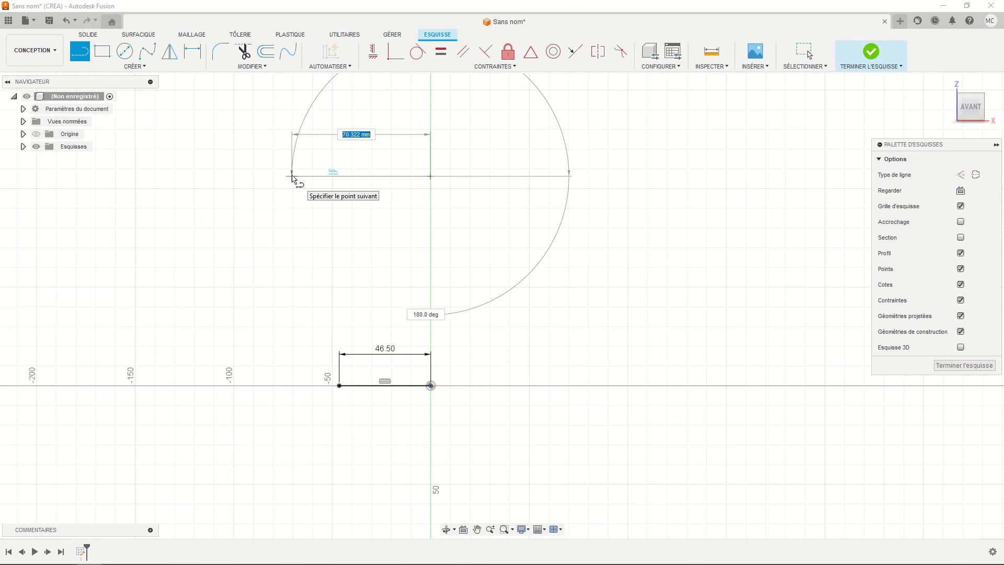
pyautogui.write('67.5')
pyautogui.press('Return')
pyautogui.press('Escape')
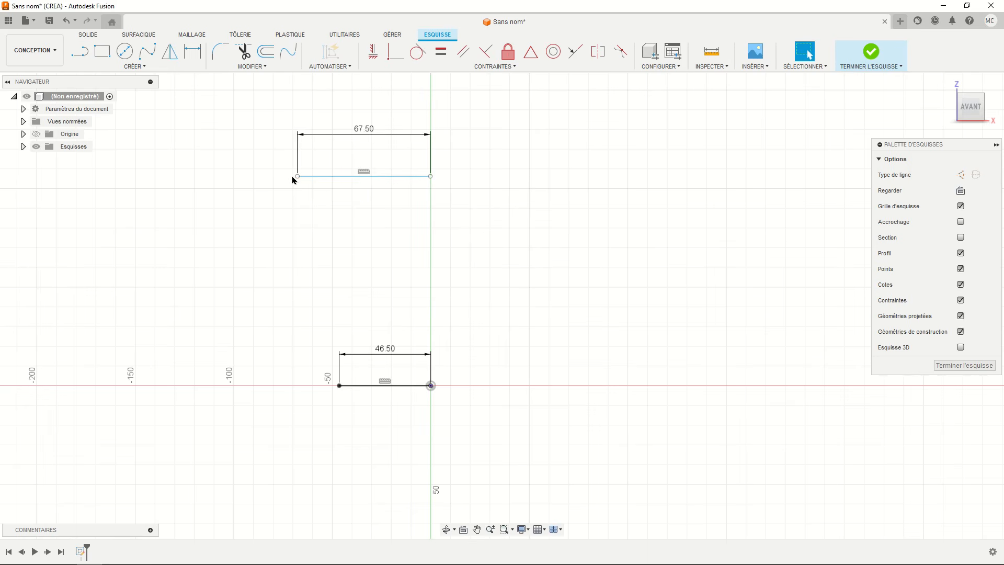
# - Dimension the vertical distance between the upper and lower horizontal lines at 126.5 mm
pyautogui.click(192, 50)
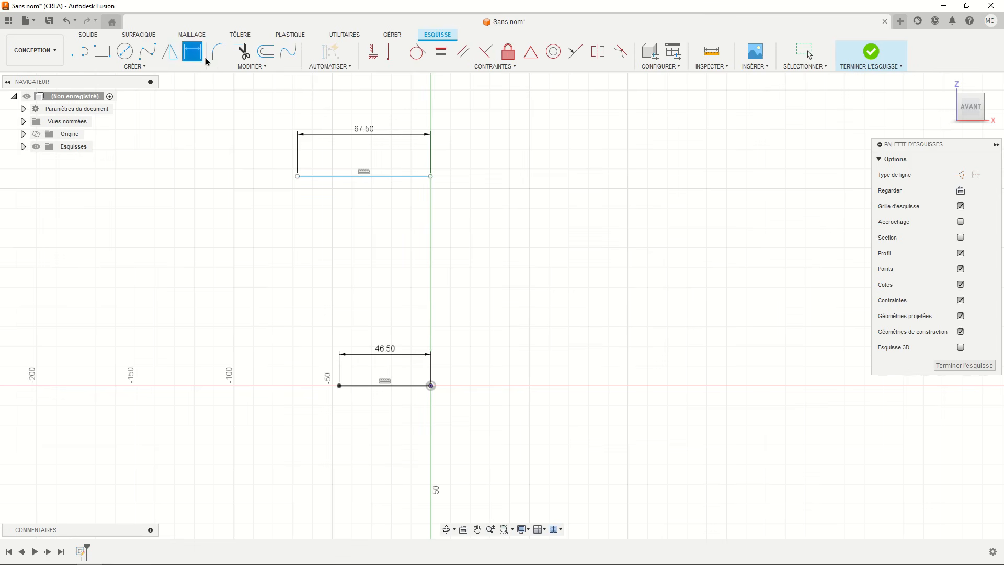
pyautogui.click(339, 177)
pyautogui.click(377, 385)
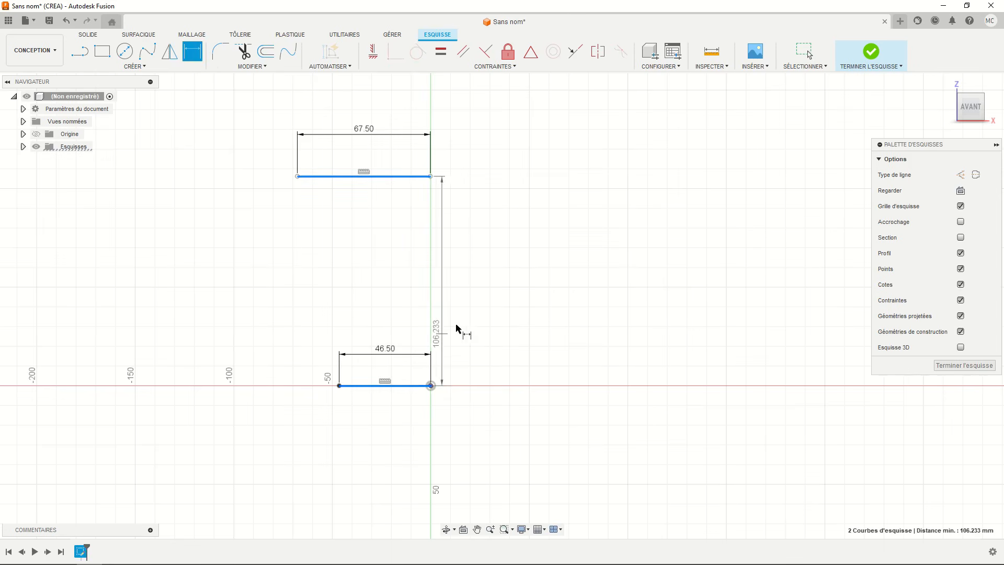
pyautogui.click(486, 306)
pyautogui.write('126.5')
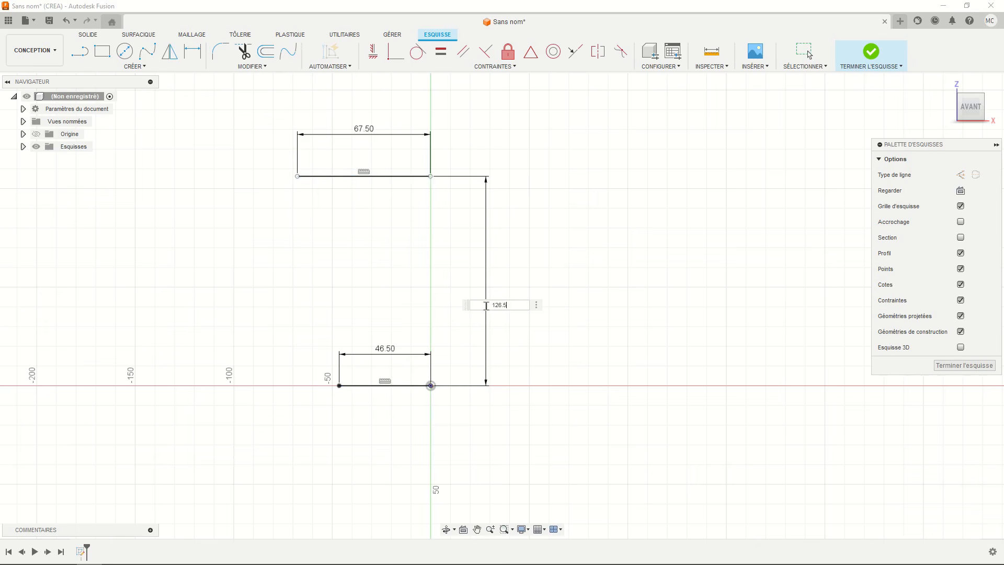
pyautogui.press('Return')
# - Align the upper line's inner endpoint vertically with the origin using a horizontal/vertical constraint
pyautogui.moveTo(430, 243); pyautogui.dragTo(443, 267, button='middle')
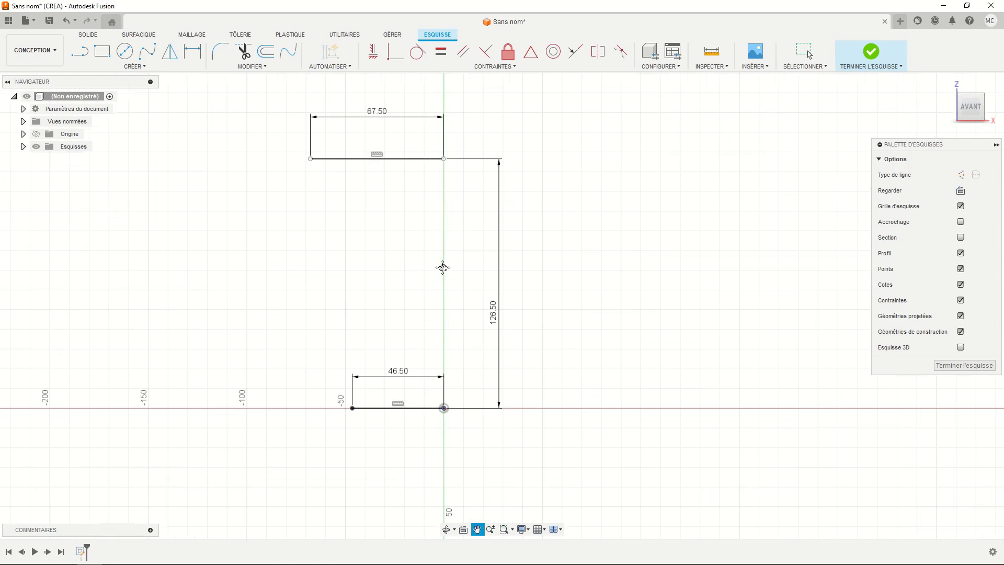
pyautogui.press('Escape')
pyautogui.click(373, 53)
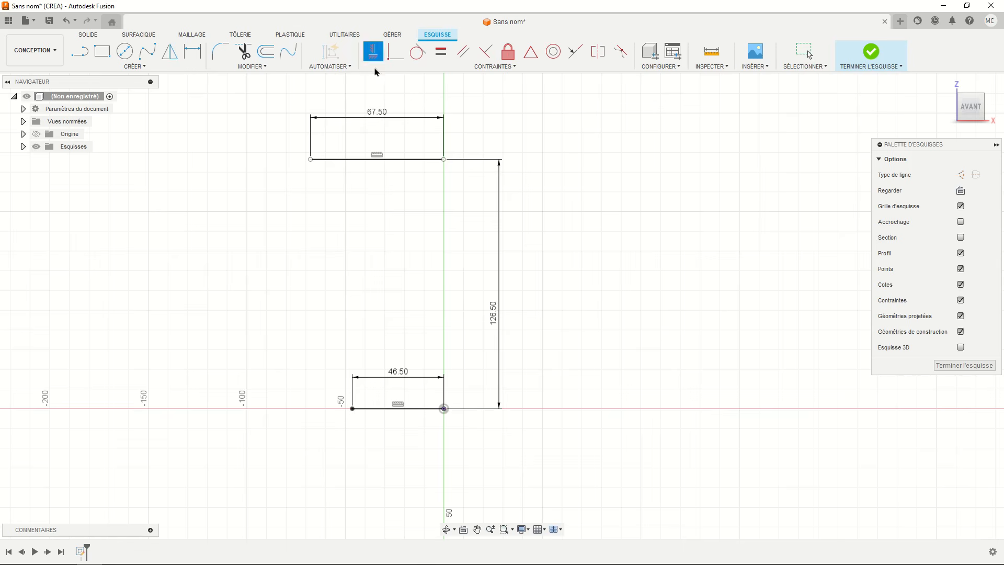
pyautogui.click(443, 160)
pyautogui.click(443, 408)
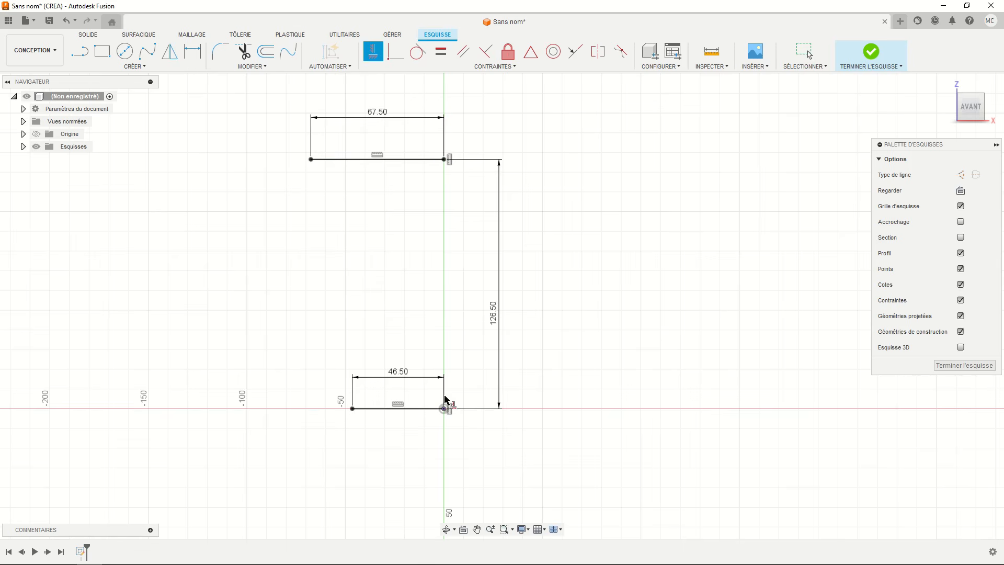
pyautogui.press('Escape')
# - Draw a vertical line about 48 mm long upward from the upper line's outer end and convert it to construction geometry
pyautogui.moveTo(356, 244); pyautogui.dragTo(381, 298, button='middle')
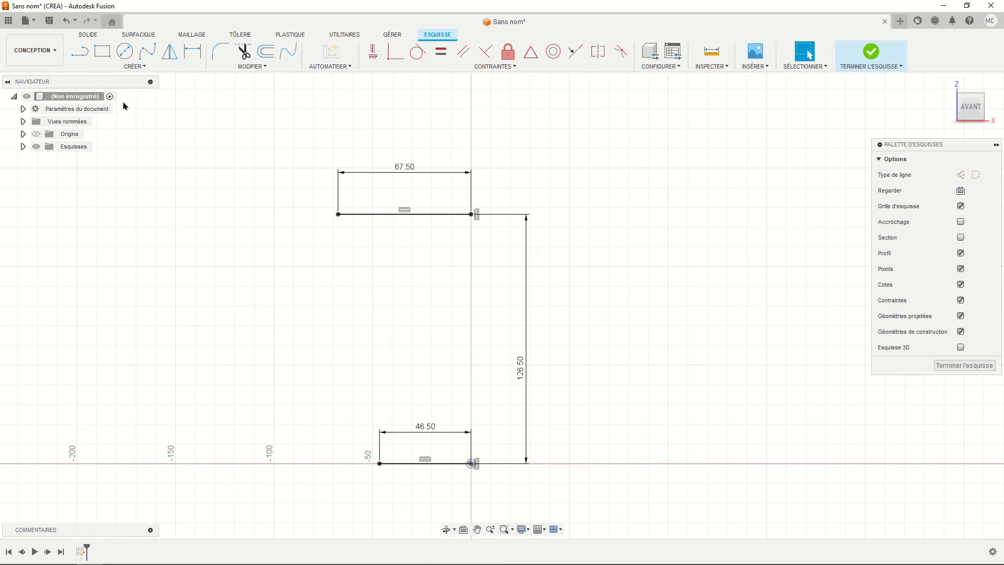
pyautogui.click(79, 51)
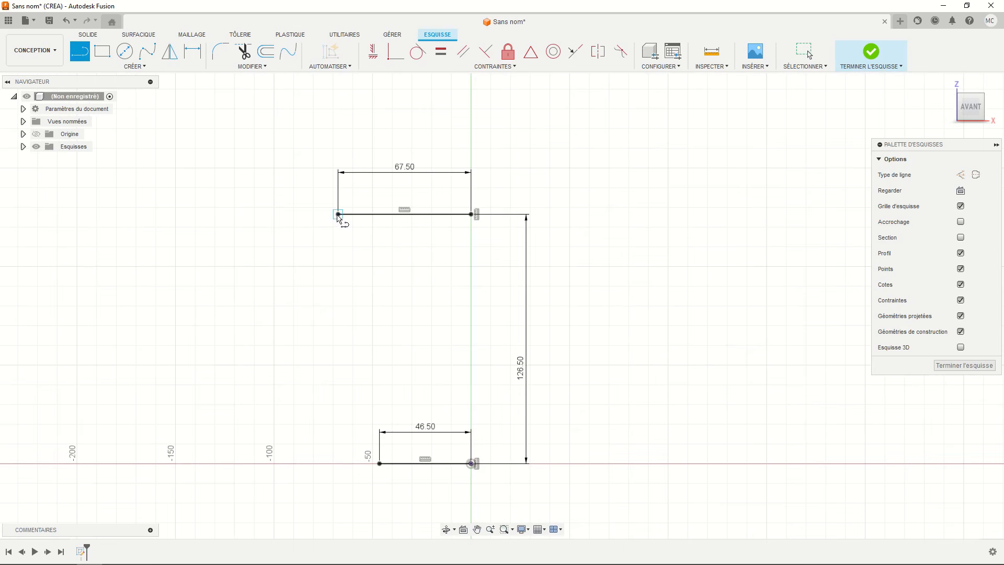
pyautogui.click(338, 215)
pyautogui.click(338, 120)
pyautogui.press('Escape')
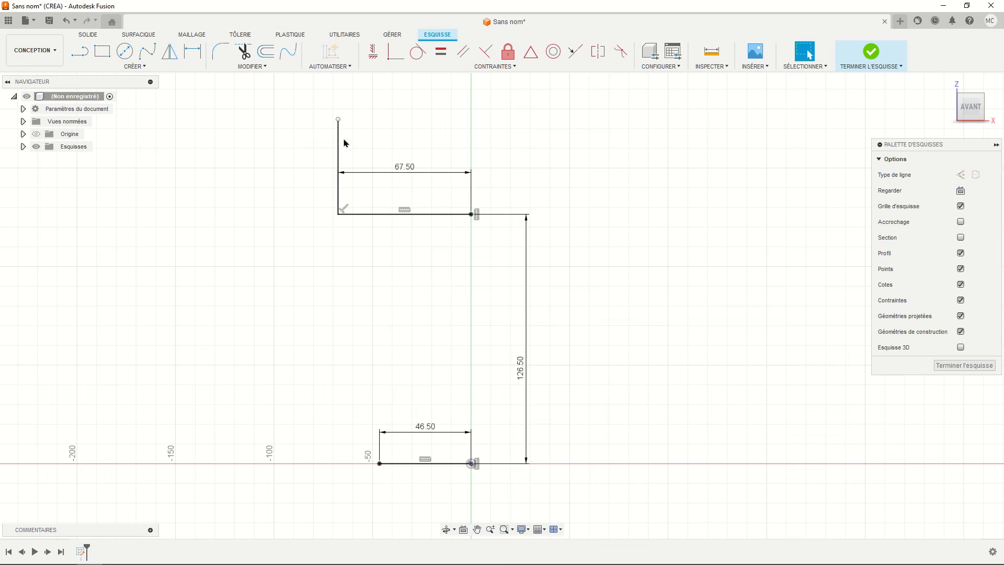
pyautogui.click(339, 151)
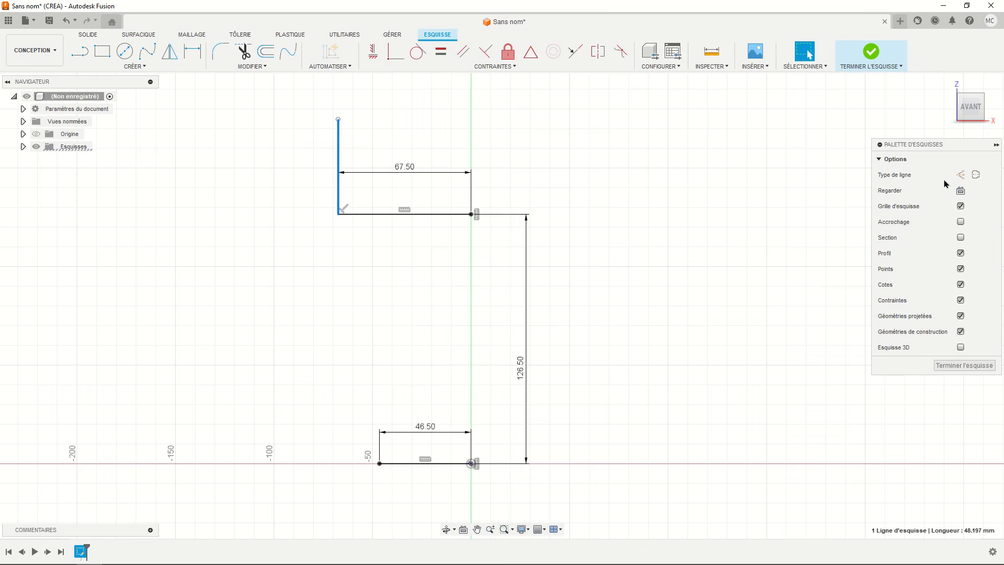
pyautogui.click(961, 175)
pyautogui.click(535, 171)
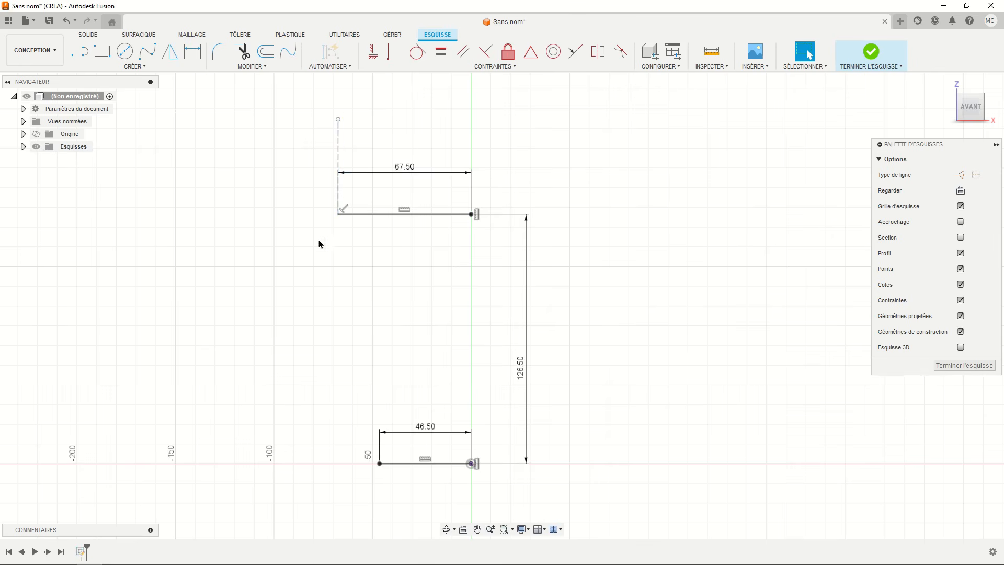
# - Draw a tangent arc from the upper line's outer end to the base line's outer end as the pot's side profile
pyautogui.click(145, 67)
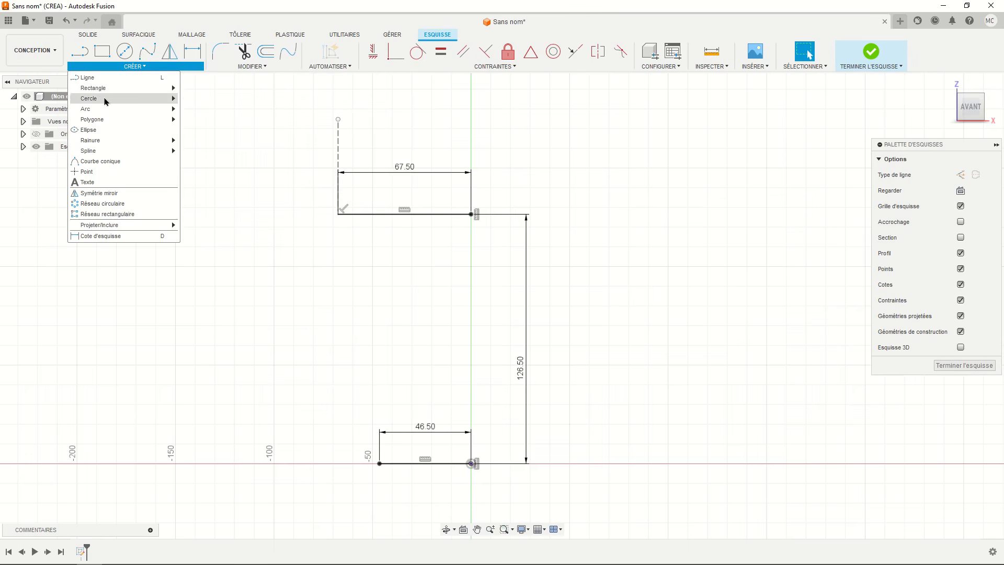
pyautogui.moveTo(99, 109)
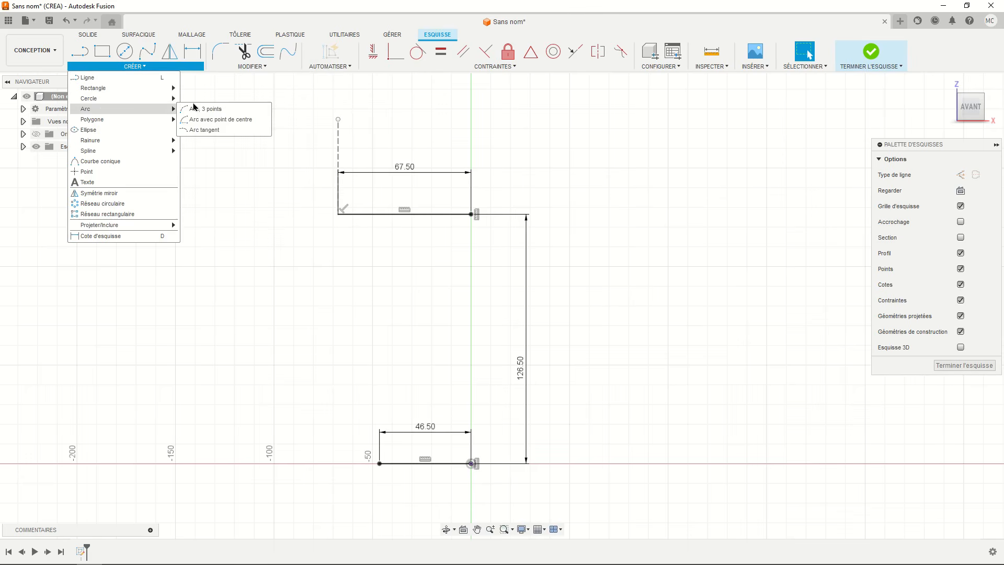
pyautogui.click(197, 129)
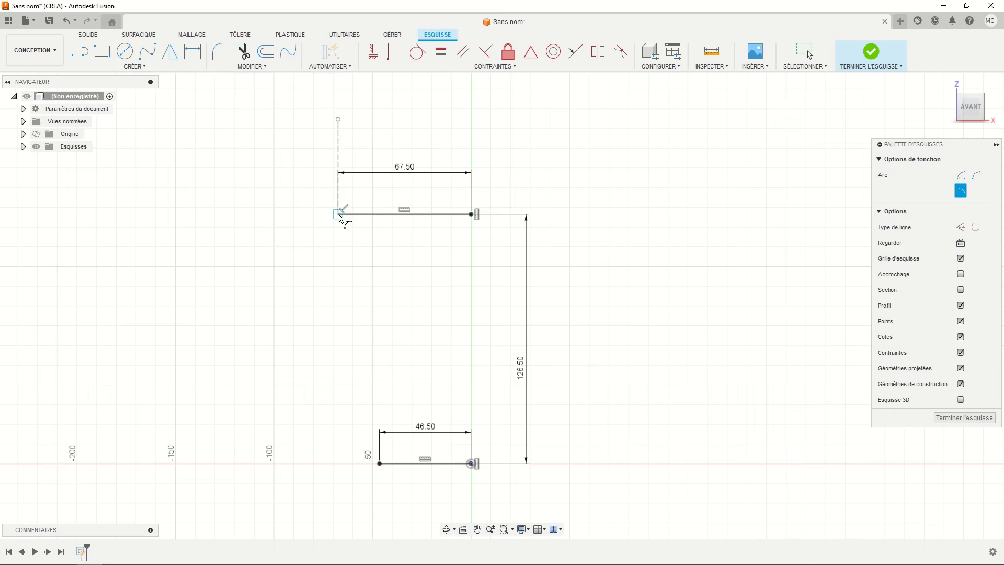
pyautogui.click(339, 215)
pyautogui.click(380, 464)
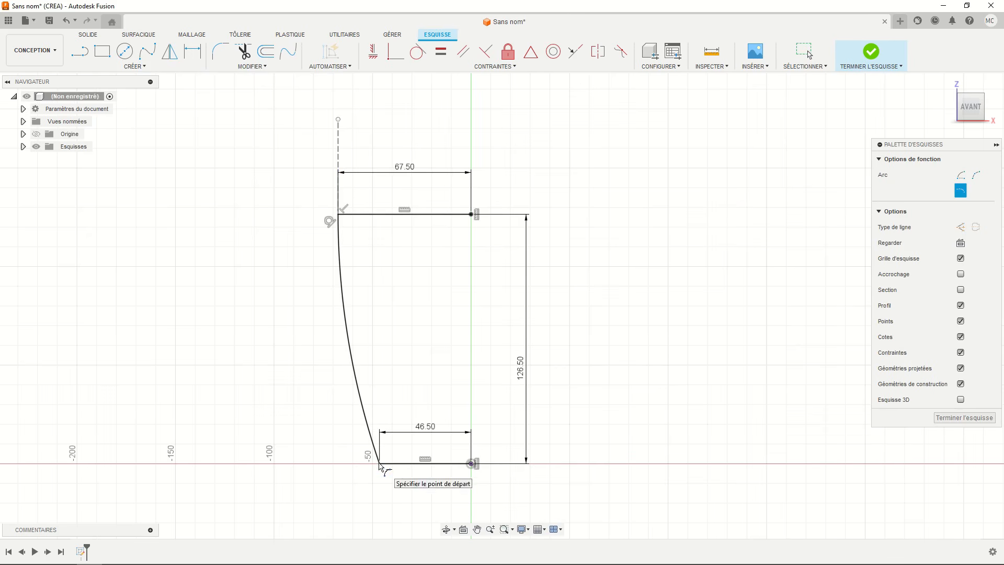
pyautogui.press('Escape')
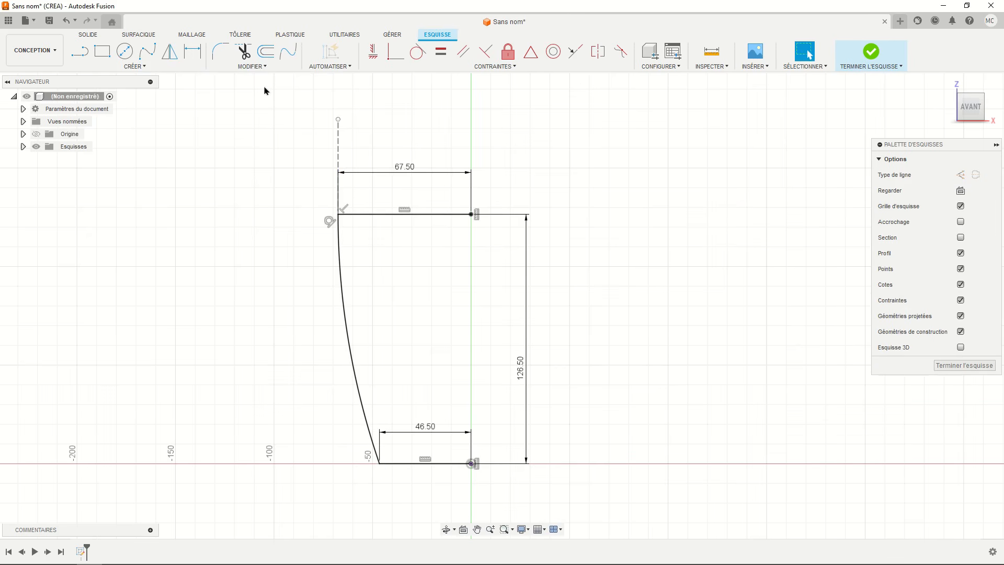
# - Offset the connected profile chain inward by 5.5 mm to form the wall thickness
pyautogui.click(265, 51)
pyautogui.click(341, 268)
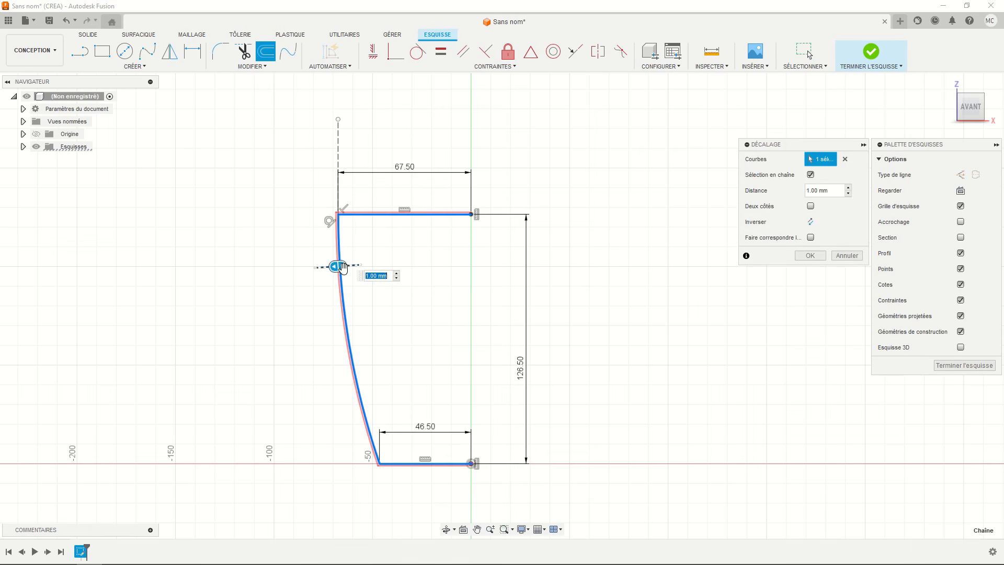
pyautogui.moveTo(342, 268); pyautogui.dragTo(347, 265)
pyautogui.write('-5')
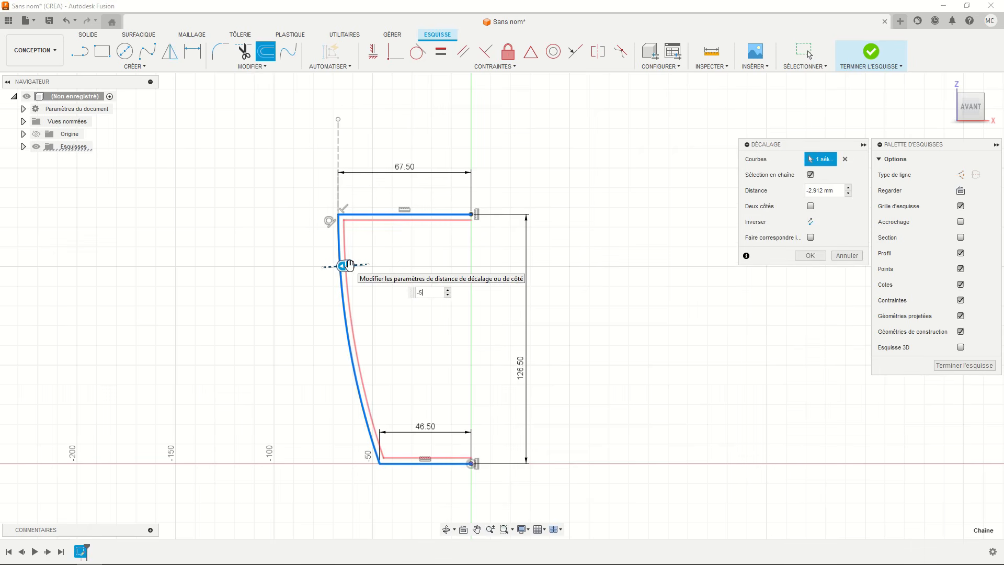
pyautogui.write('.5')
pyautogui.press('Return')
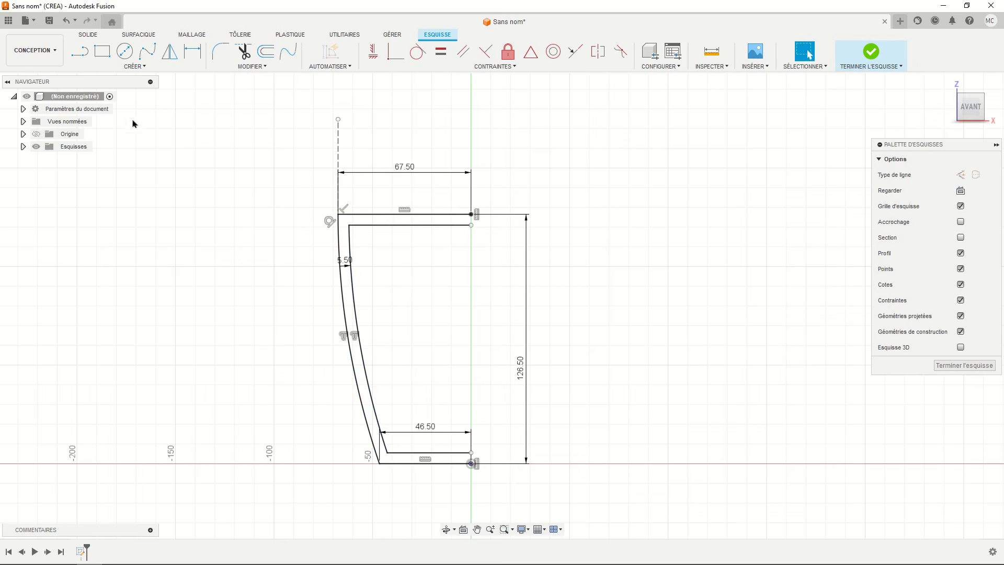
# - Close the base of the profile with a short vertical line from the origin to the inner offset line's end
pyautogui.click(80, 51)
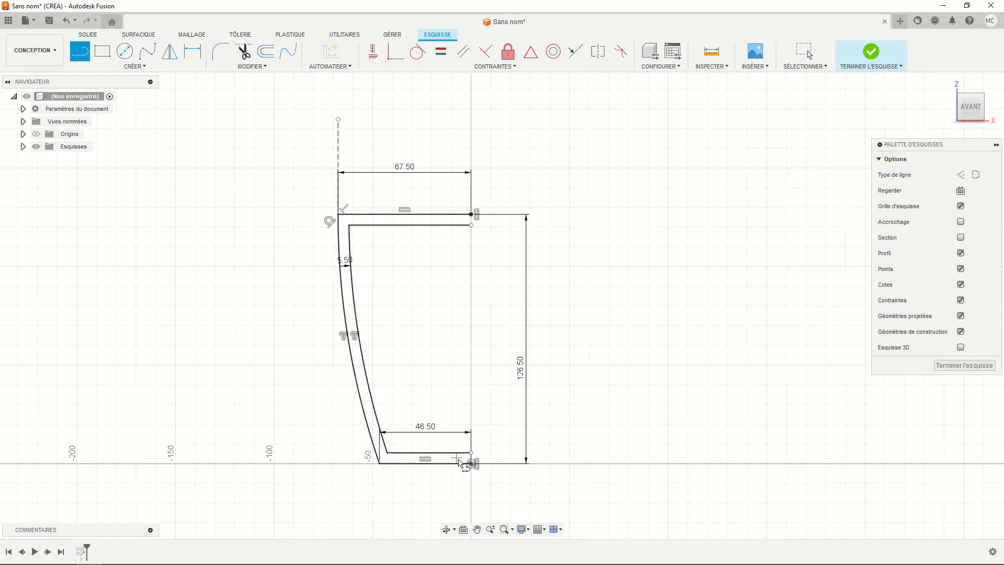
pyautogui.click(472, 464)
pyautogui.click(471, 452)
pyautogui.press('Escape')
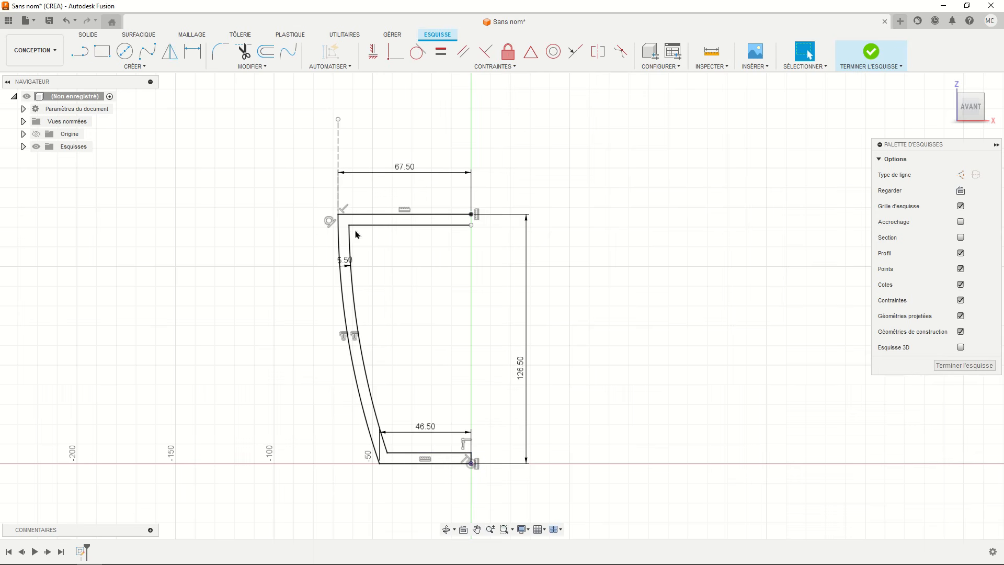
# - Extend the inner offset arc up to the upper horizontal line to close the wall profile, and finish the sketch
pyautogui.click(261, 67)
pyautogui.click(248, 131)
pyautogui.click(353, 246)
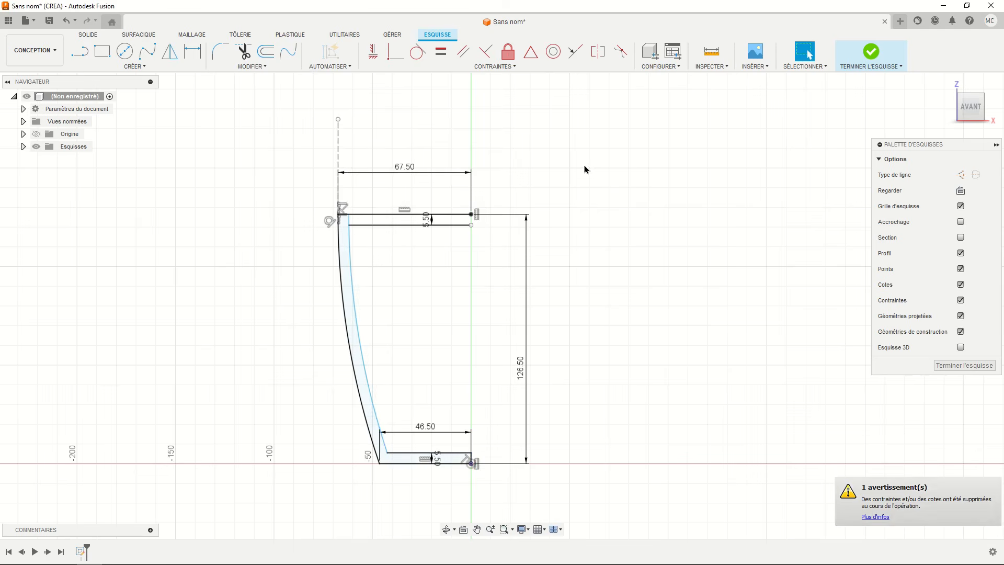
pyautogui.click(862, 64)
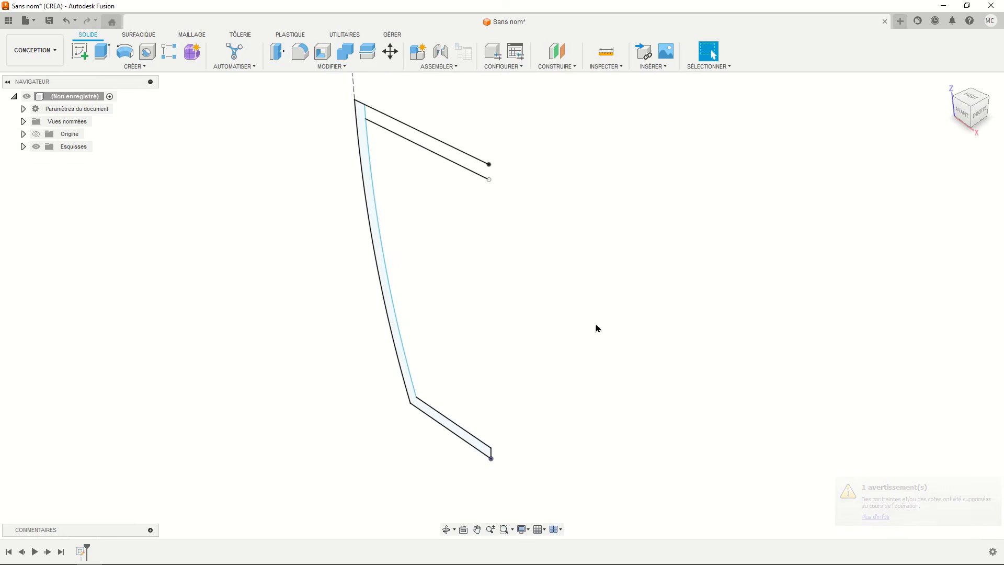
# - Revolve the closed wall profile 360° around the Z axis as a new body to form the pot
pyautogui.click(128, 59)
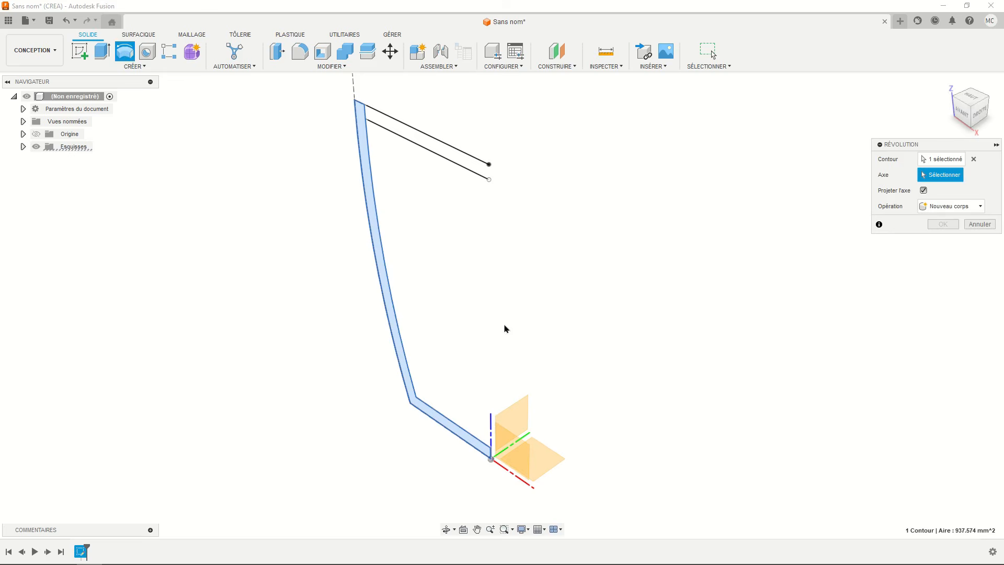
pyautogui.click(450, 371)
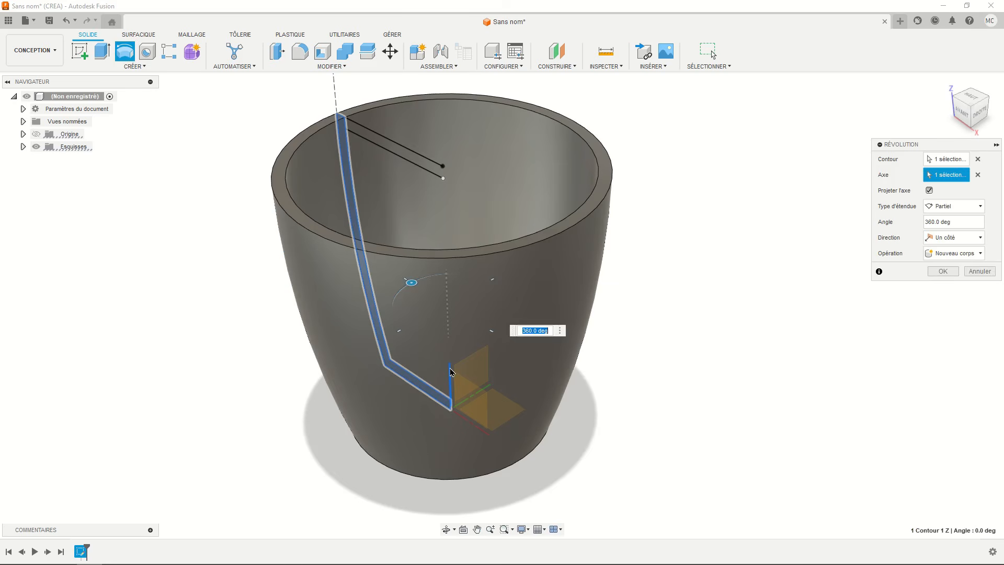
pyautogui.click(936, 275)
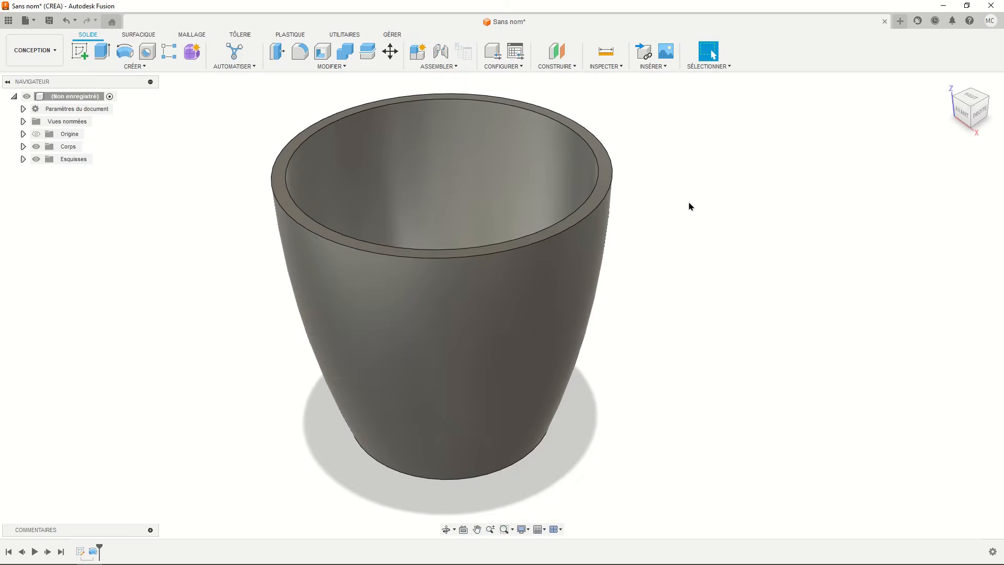
# - Fillet the edges of the pot's top rim face with a 1 mm constant radius
pyautogui.click(299, 52)
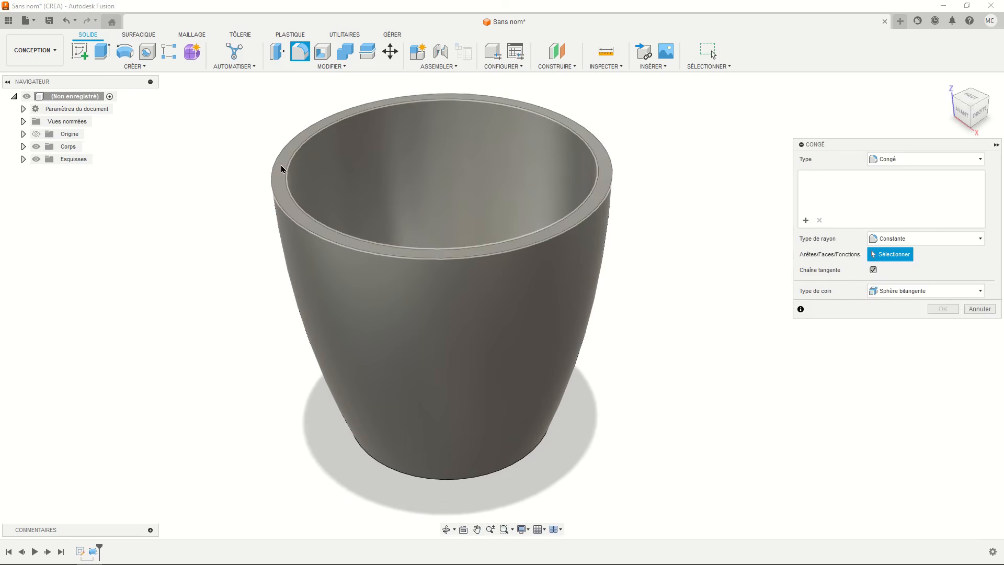
pyautogui.click(281, 169)
pyautogui.write('1')
pyautogui.press('Return')
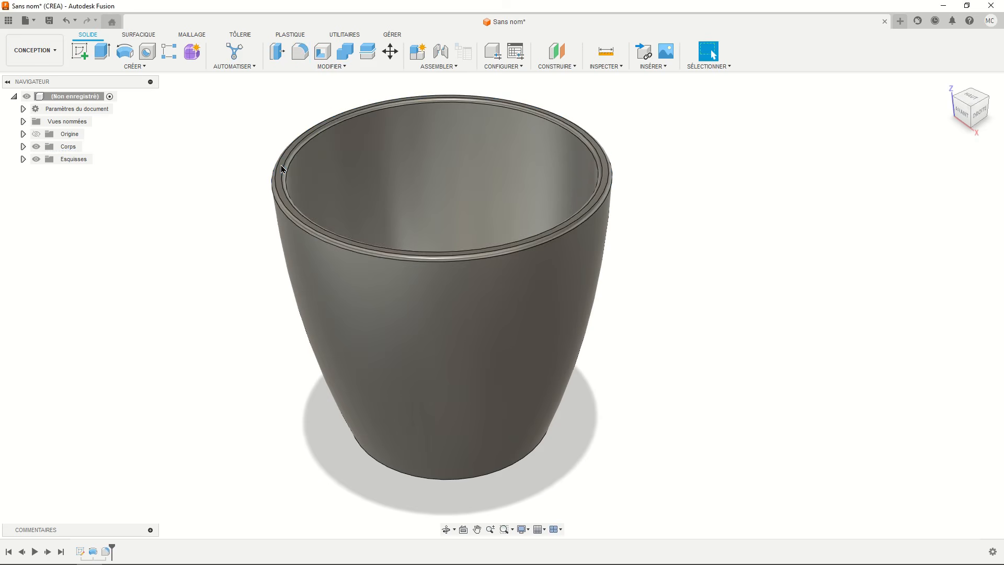
# - Fillet the pot's outer bottom edge with a small constant radius
pyautogui.keyDown('shift'); pyautogui.moveTo(314, 204); pyautogui.dragTo(317, 156, button='middle'); pyautogui.keyUp('shift')
pyautogui.click(299, 51)
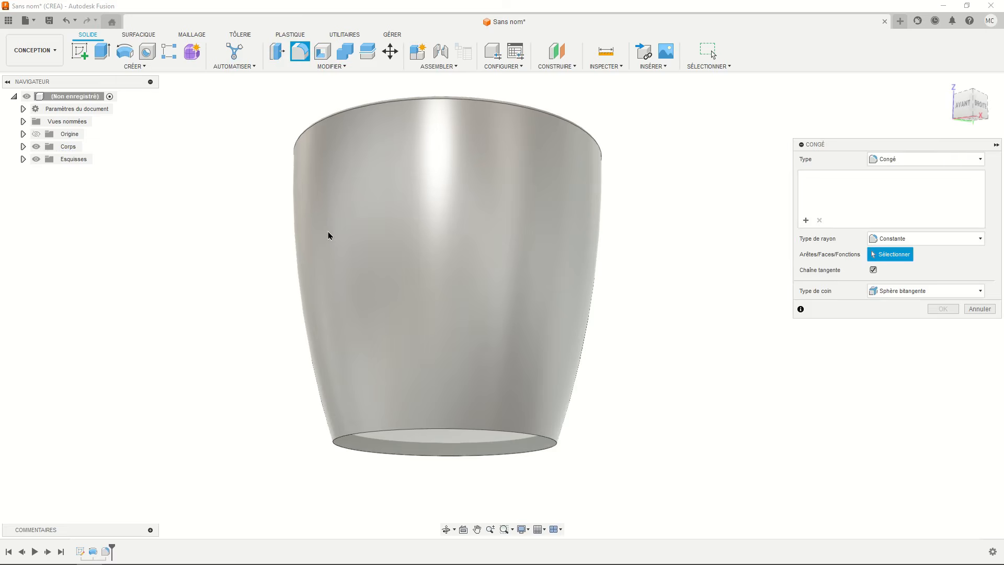
pyautogui.click(338, 439)
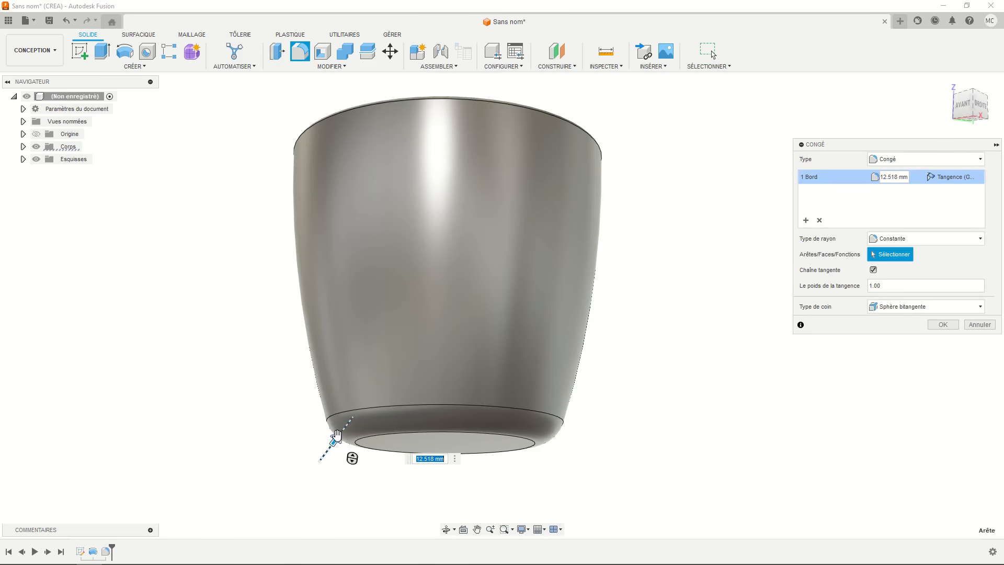
pyautogui.press('Return')
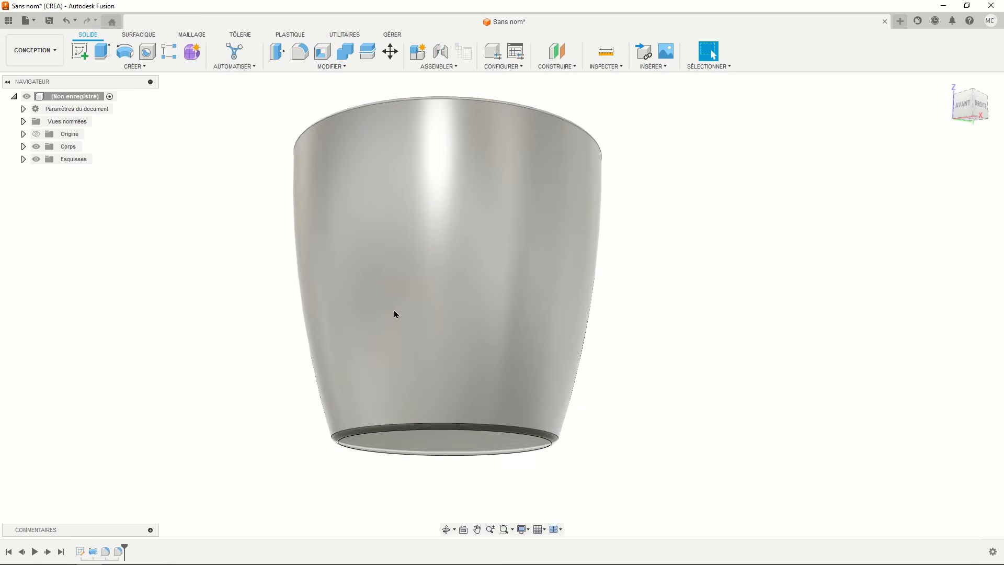
# - Apply the glossy white enamel paint appearance "Peinture - Brillant émaillé (blanc)" to the whole pot body
pyautogui.keyDown('shift'); pyautogui.moveTo(396, 314); pyautogui.dragTo(425, 320, button='middle'); pyautogui.keyUp('shift')
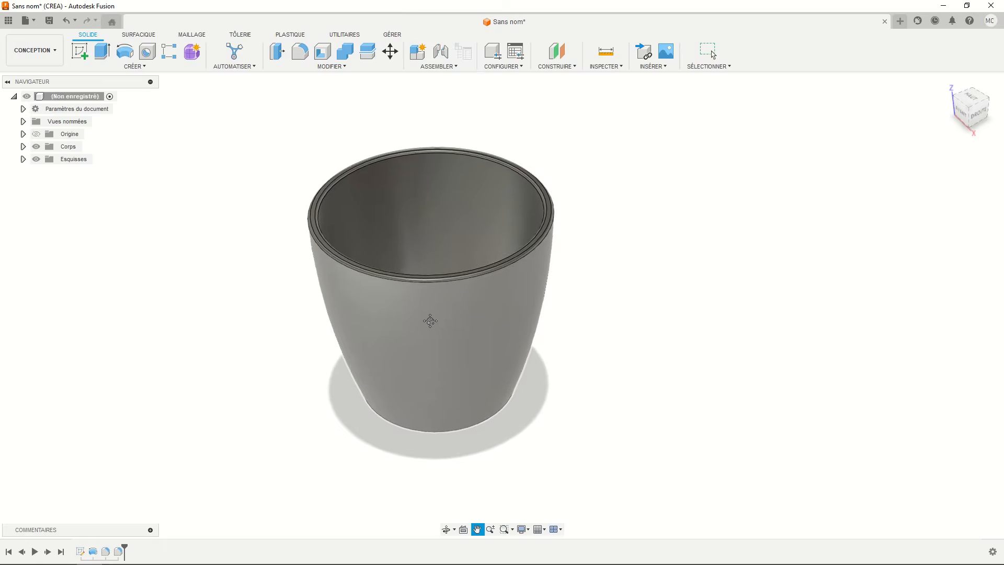
pyautogui.click(23, 147)
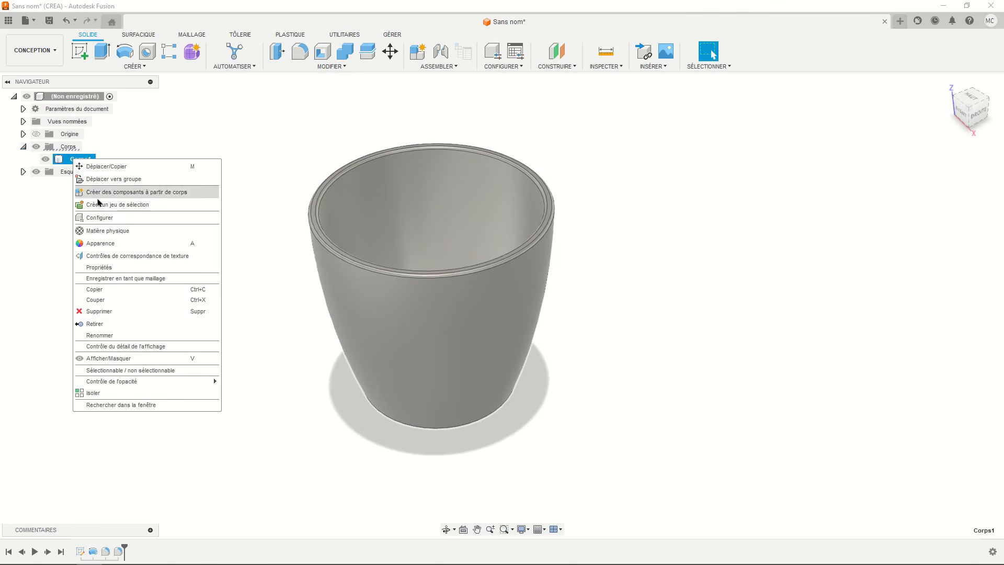
pyautogui.click(98, 243)
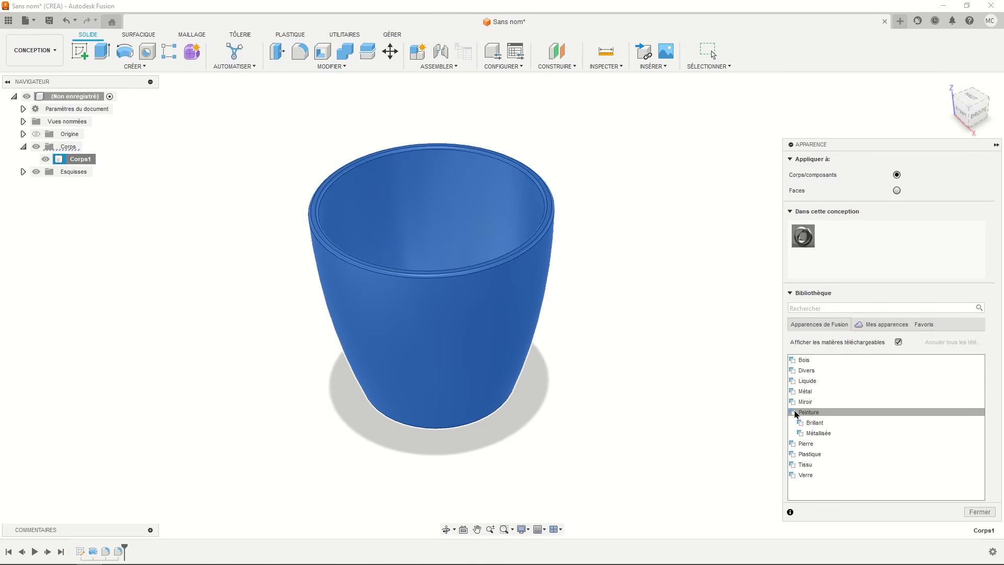
pyautogui.click(799, 423)
pyautogui.scroll(-1, 848, 421)
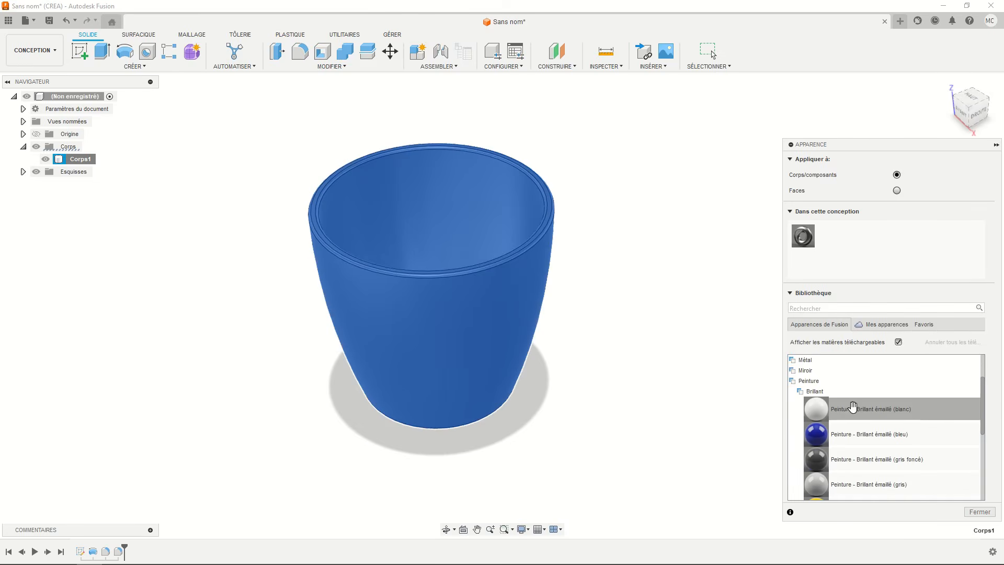
pyautogui.moveTo(813, 408)
pyautogui.mouseDown()
pyautogui.moveTo(513, 327)
pyautogui.moveTo(528, 332)
pyautogui.mouseUp()
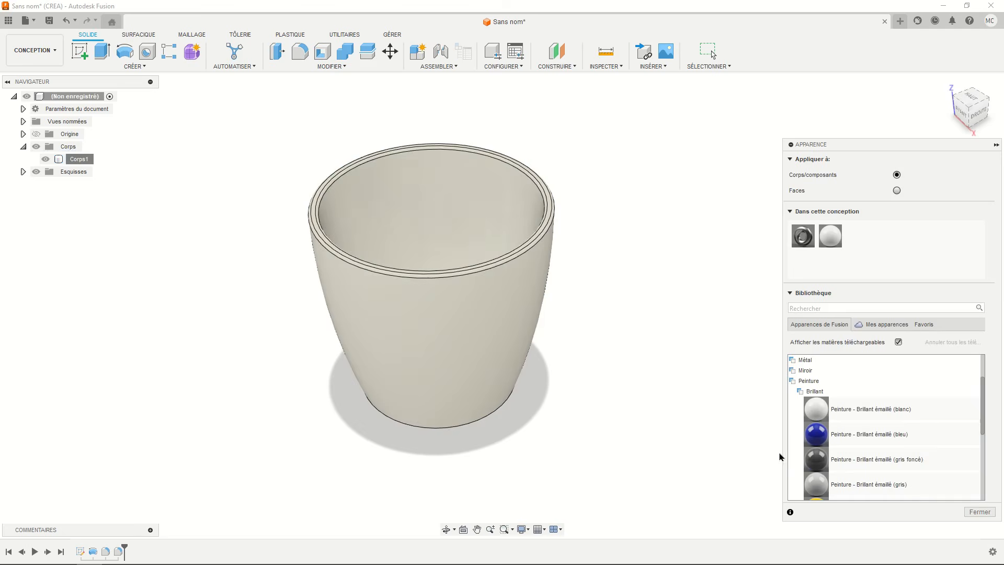
pyautogui.click(979, 512)
# - Insert the potted plant mesh into the design from a file on the computer
pyautogui.keyDown('shift'); pyautogui.moveTo(622, 365); pyautogui.dragTo(638, 359, button='middle'); pyautogui.keyUp('shift')
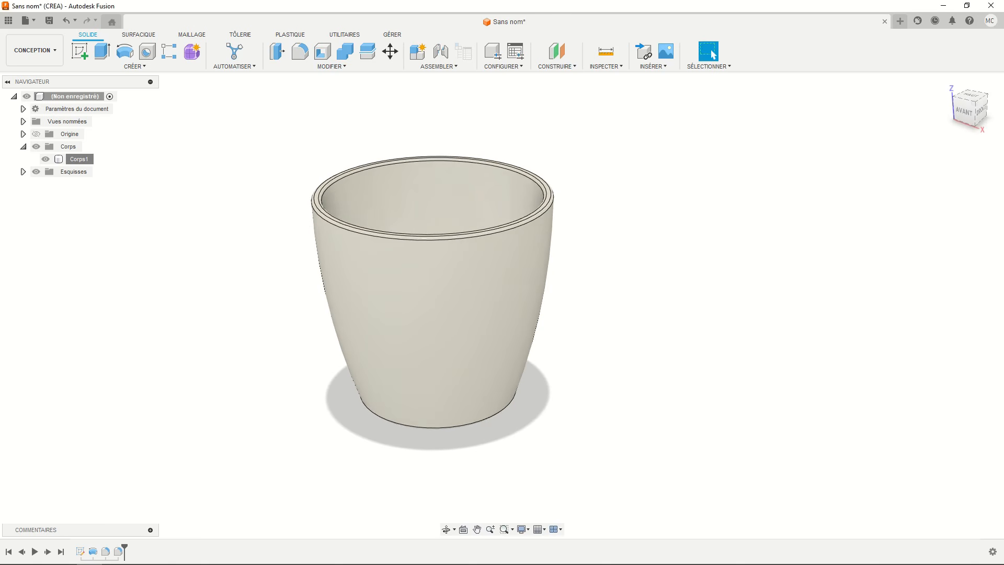
pyautogui.keyDown('shift'); pyautogui.moveTo(638, 359); pyautogui.dragTo(262, 354, button='middle'); pyautogui.keyUp('shift')
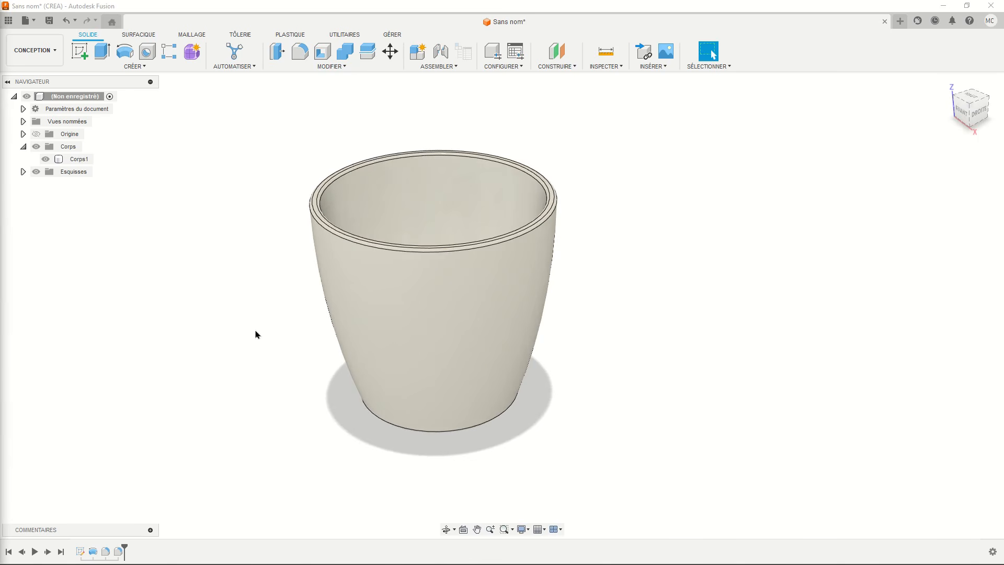
pyautogui.click(653, 67)
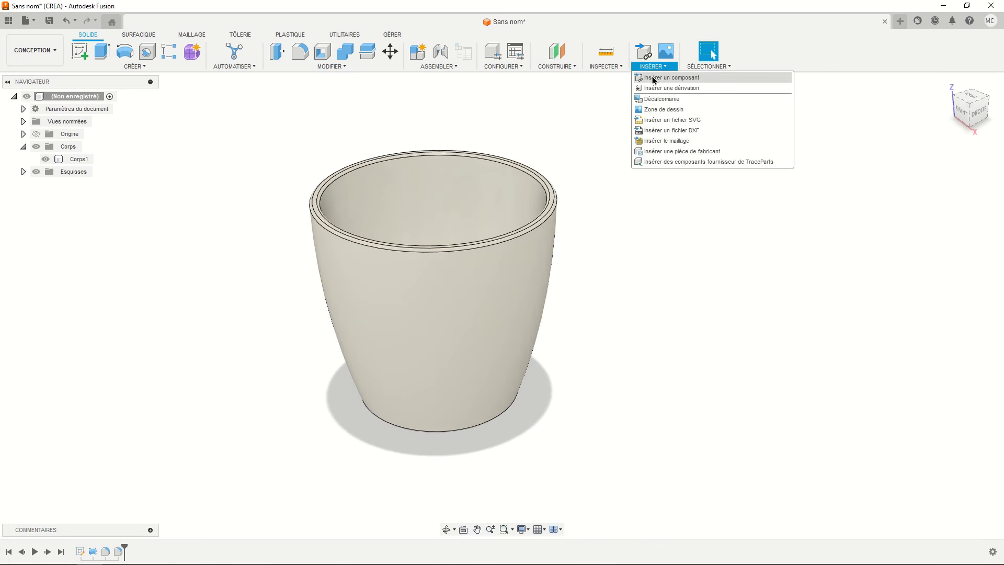
pyautogui.click(667, 141)
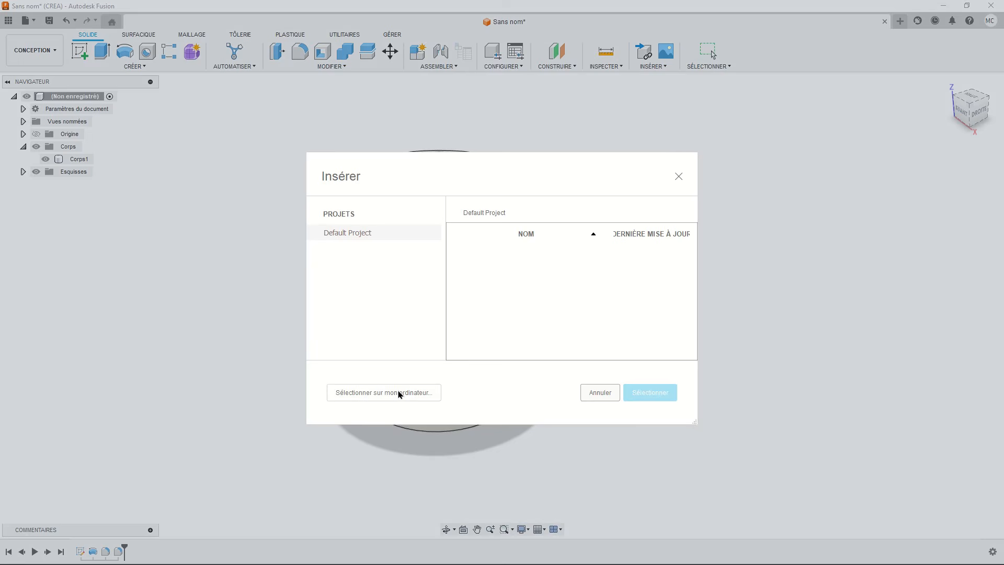
pyautogui.click(399, 395)
pyautogui.doubleClick(182, 89)
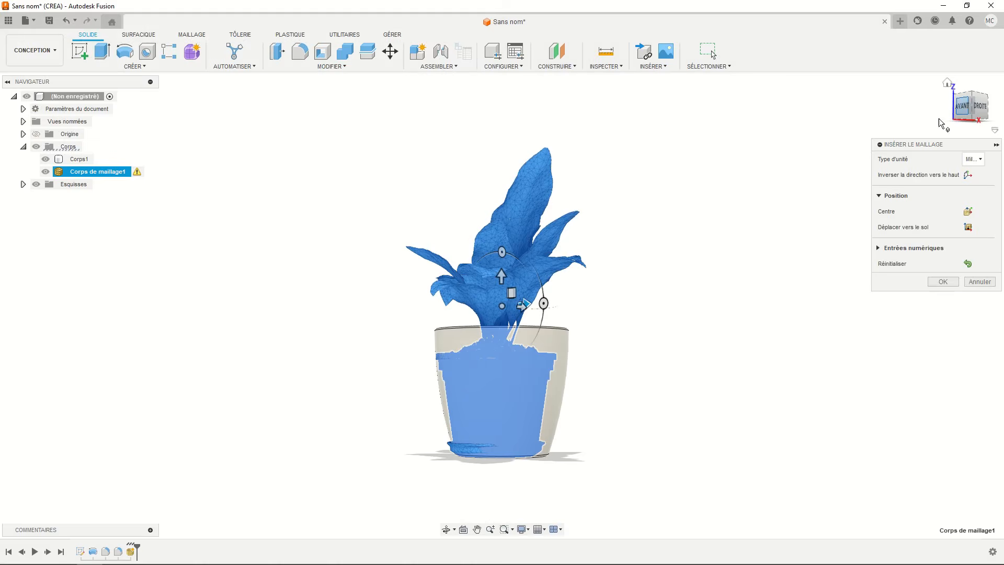
# - Raise the plant mesh and shift it slightly sideways to sit inside the pot, using an orthographic camera to check, and accept the placement
pyautogui.moveTo(502, 275); pyautogui.dragTo(498, 257)
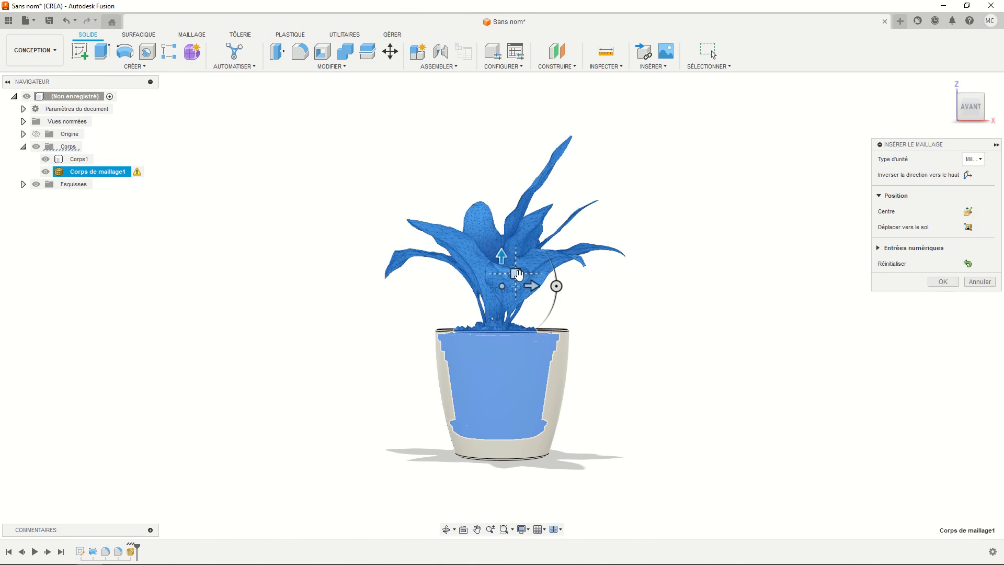
pyautogui.moveTo(532, 285); pyautogui.dragTo(536, 285)
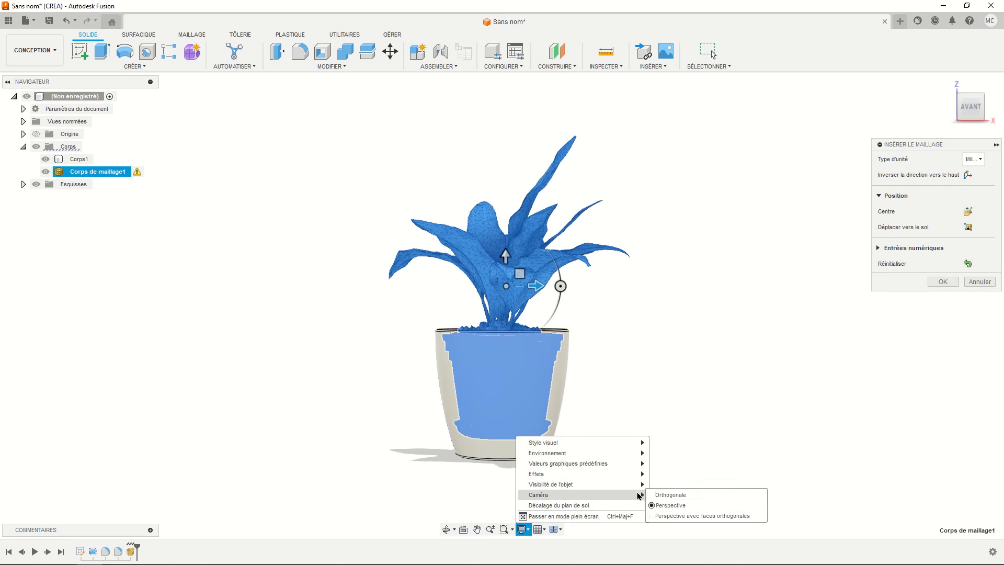
pyautogui.click(656, 495)
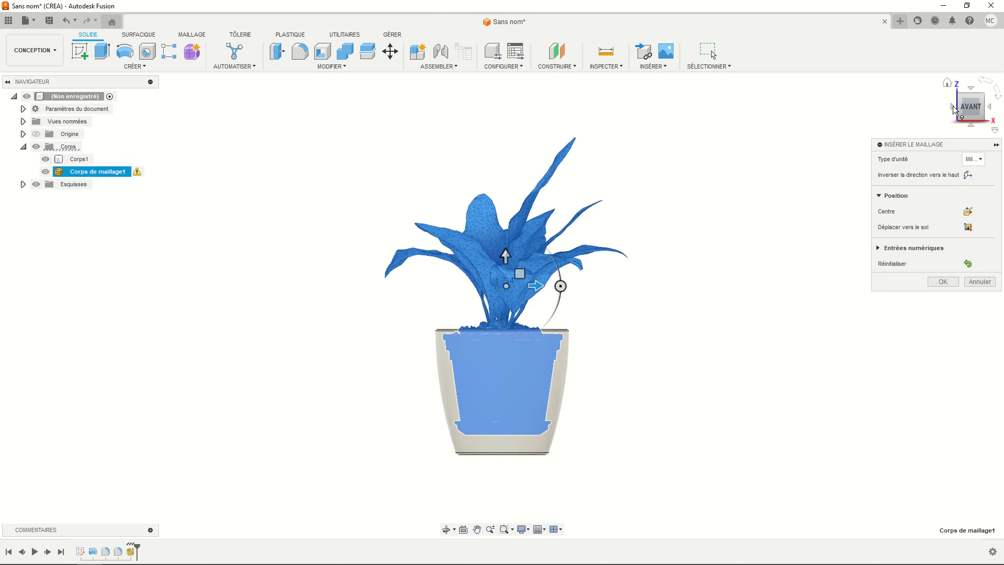
pyautogui.click(952, 108)
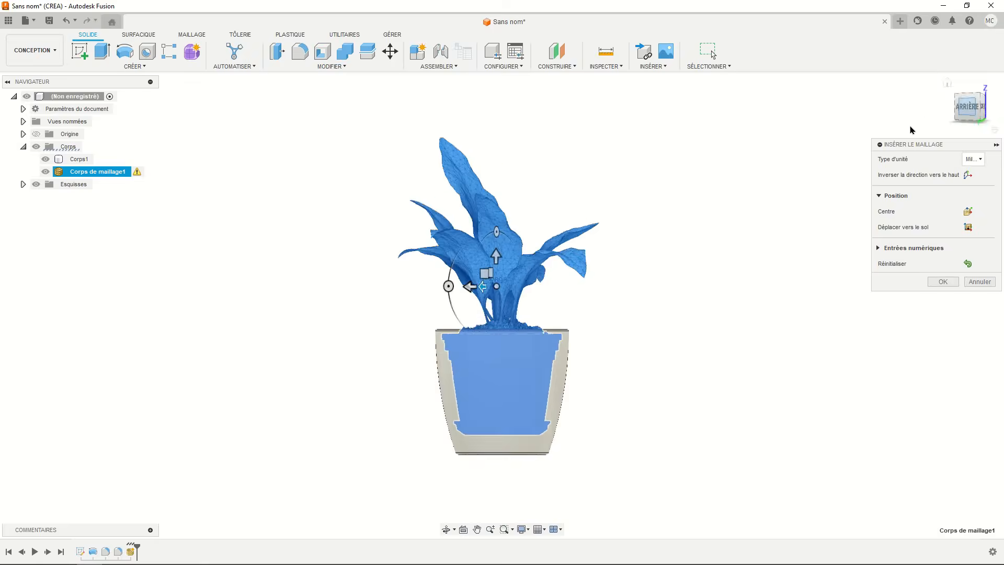
pyautogui.click(933, 283)
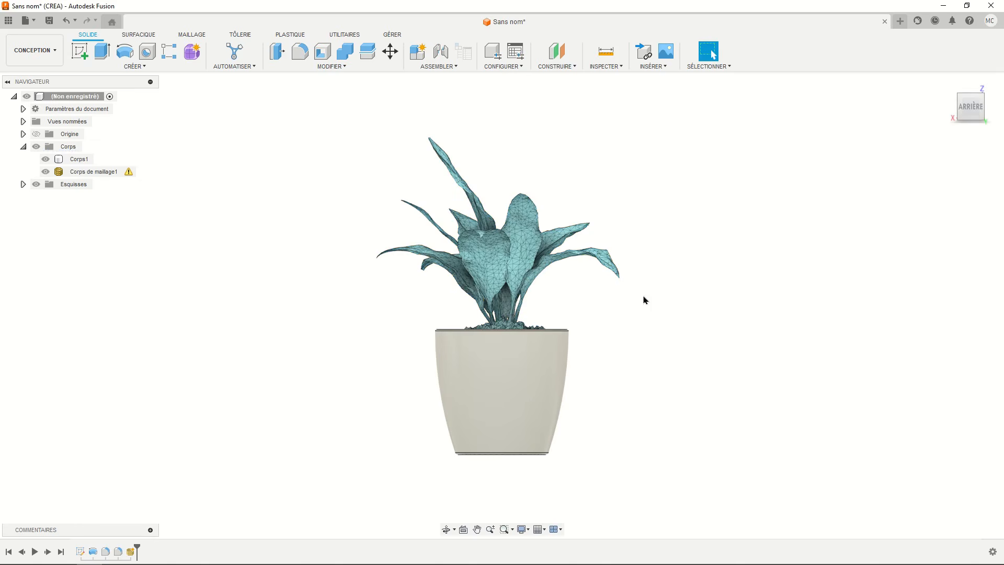
pyautogui.keyDown('shift'); pyautogui.moveTo(632, 294); pyautogui.dragTo(624, 322, button='middle'); pyautogui.keyUp('shift')
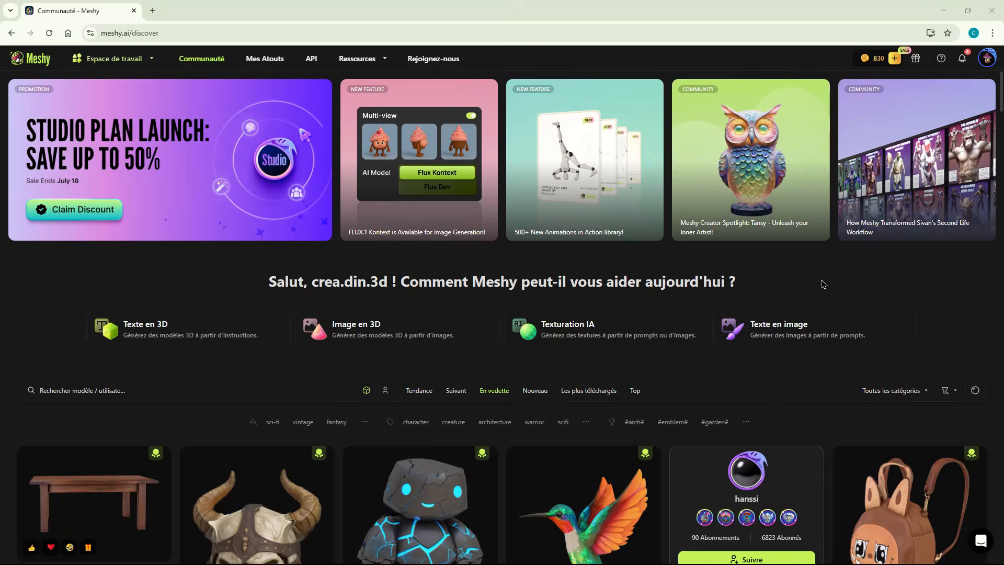
# - Switch to Meshy's community page and browse the featured 3D models
pyautogui.scroll(-5, 821, 282)
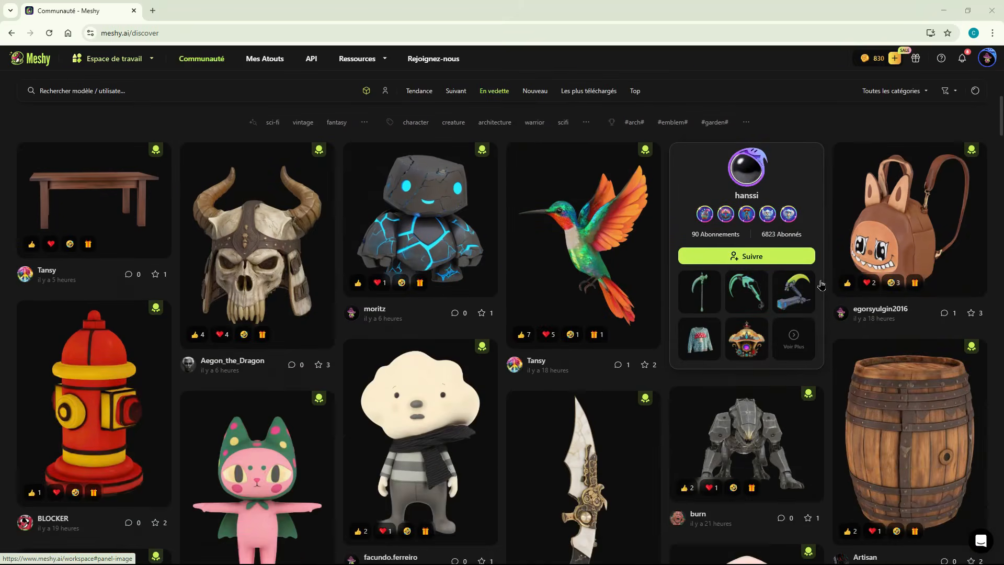
pyautogui.scroll(-7, 820, 284)
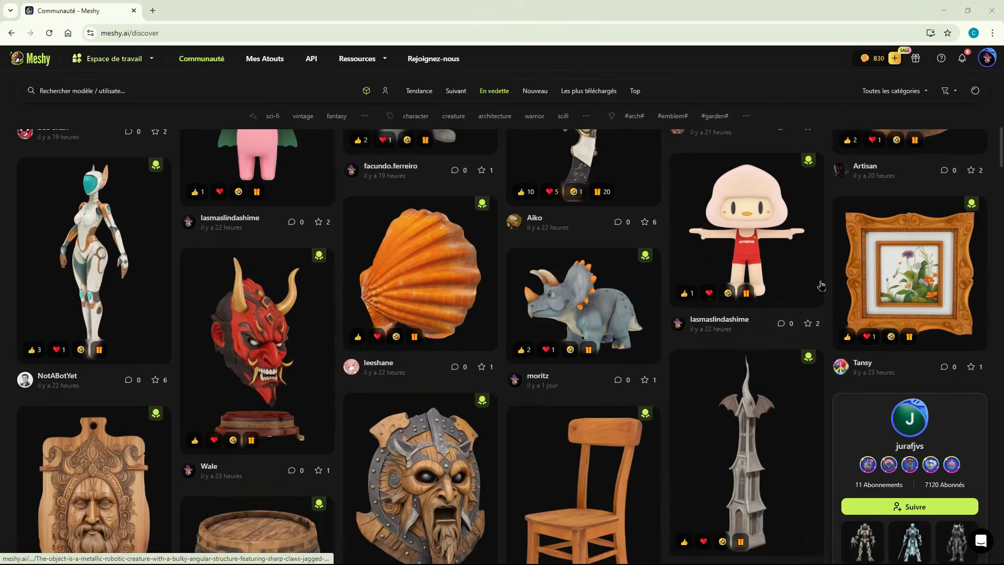
pyautogui.scroll(-7, 820, 285)
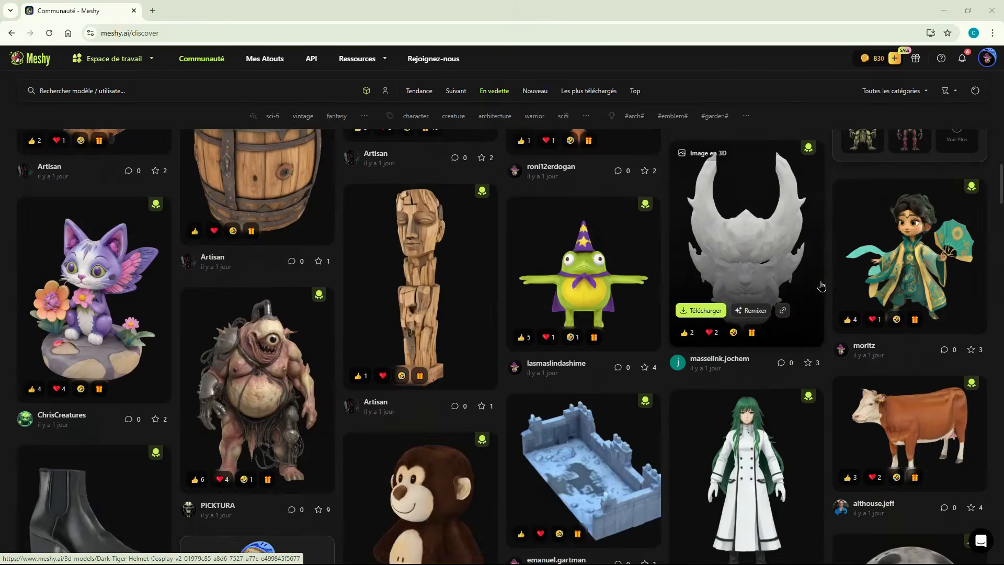
pyautogui.scroll(-7, 820, 285)
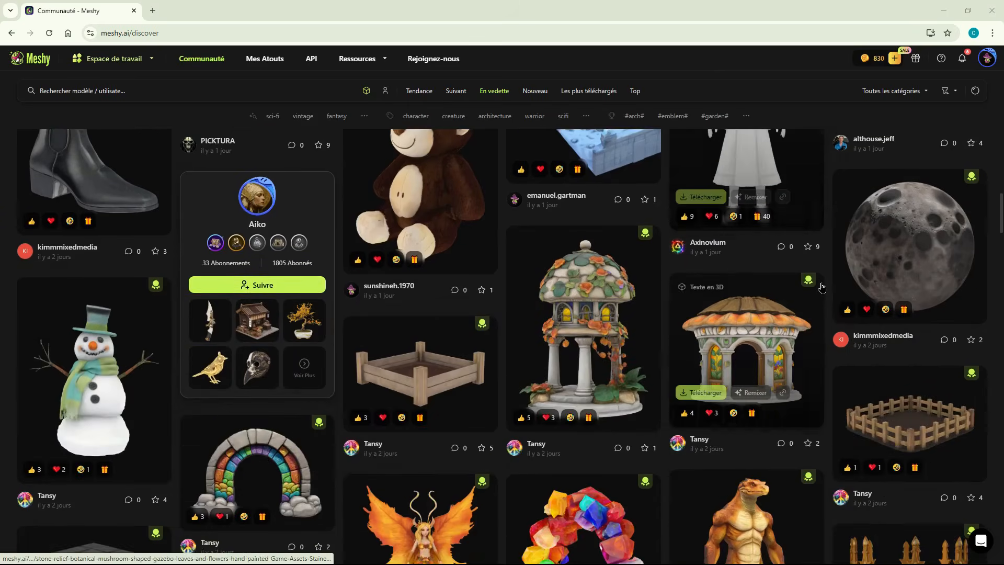
pyautogui.scroll(-7, 821, 287)
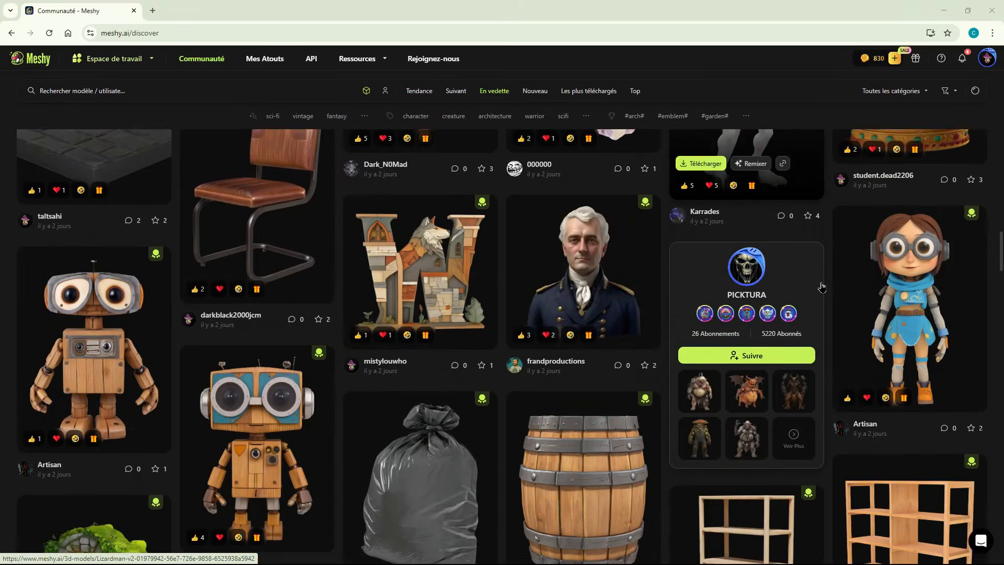
pyautogui.scroll(-7, 821, 286)
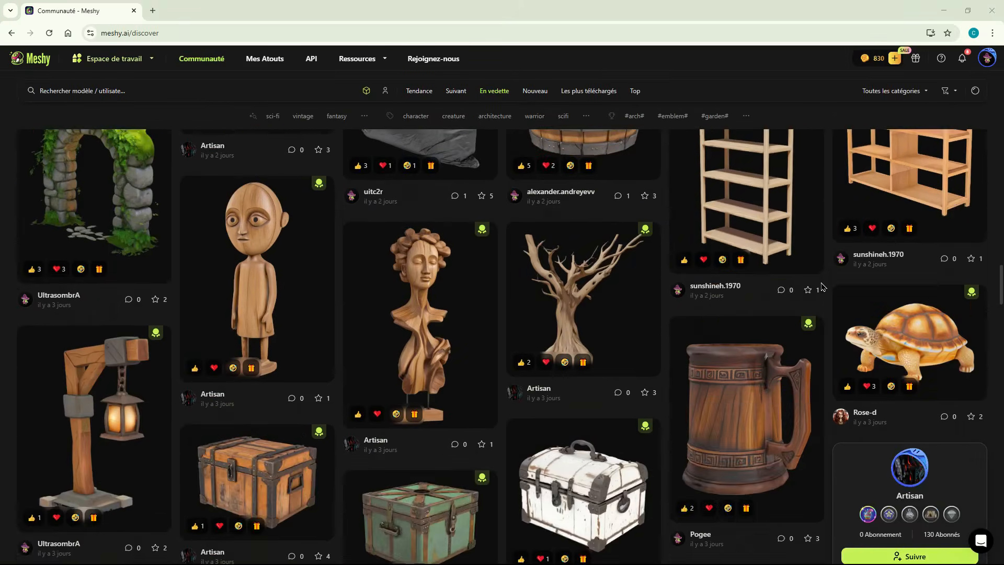